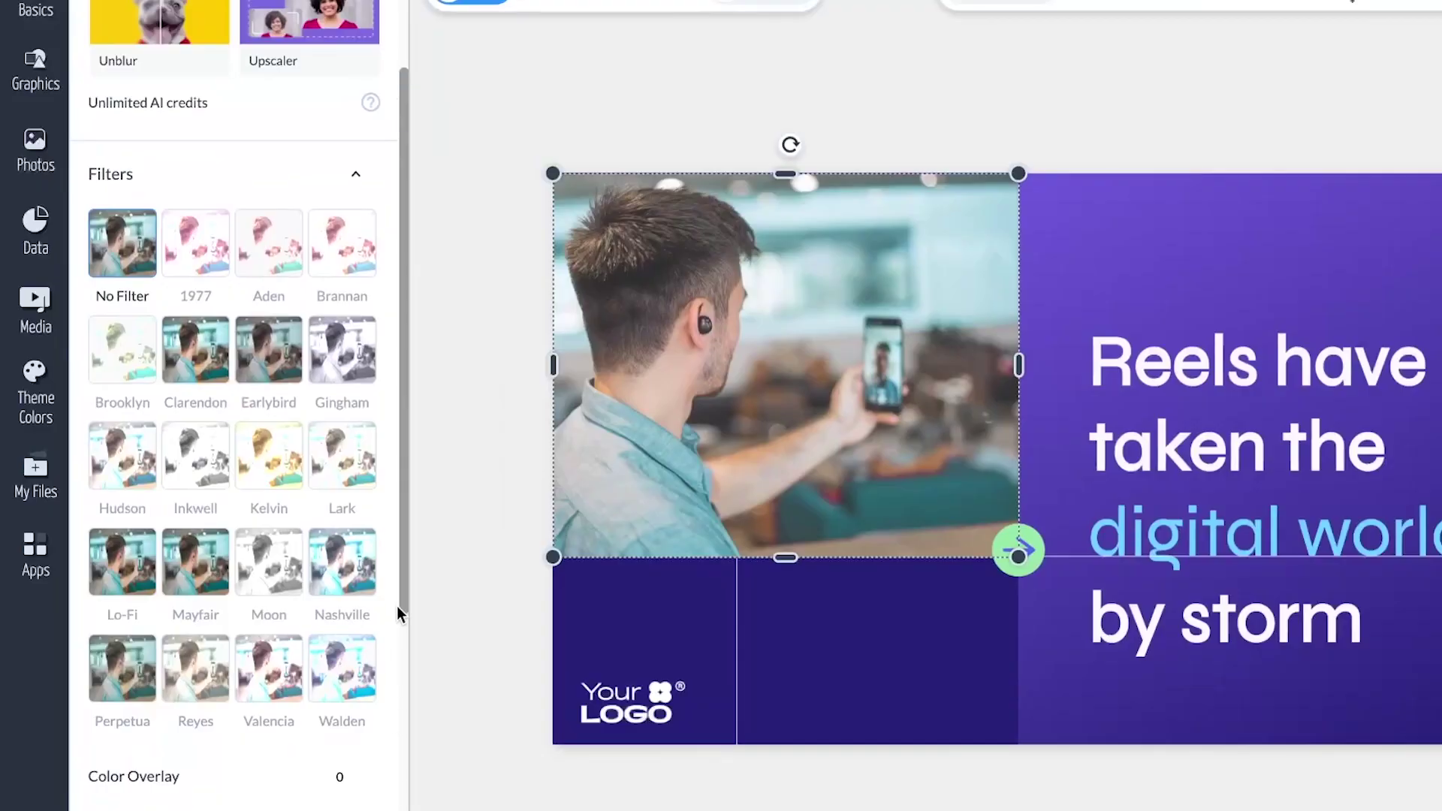
# Try darkening the selfie photo's brightness, then restore it.
pyautogui.scroll(-8, 397, 605)
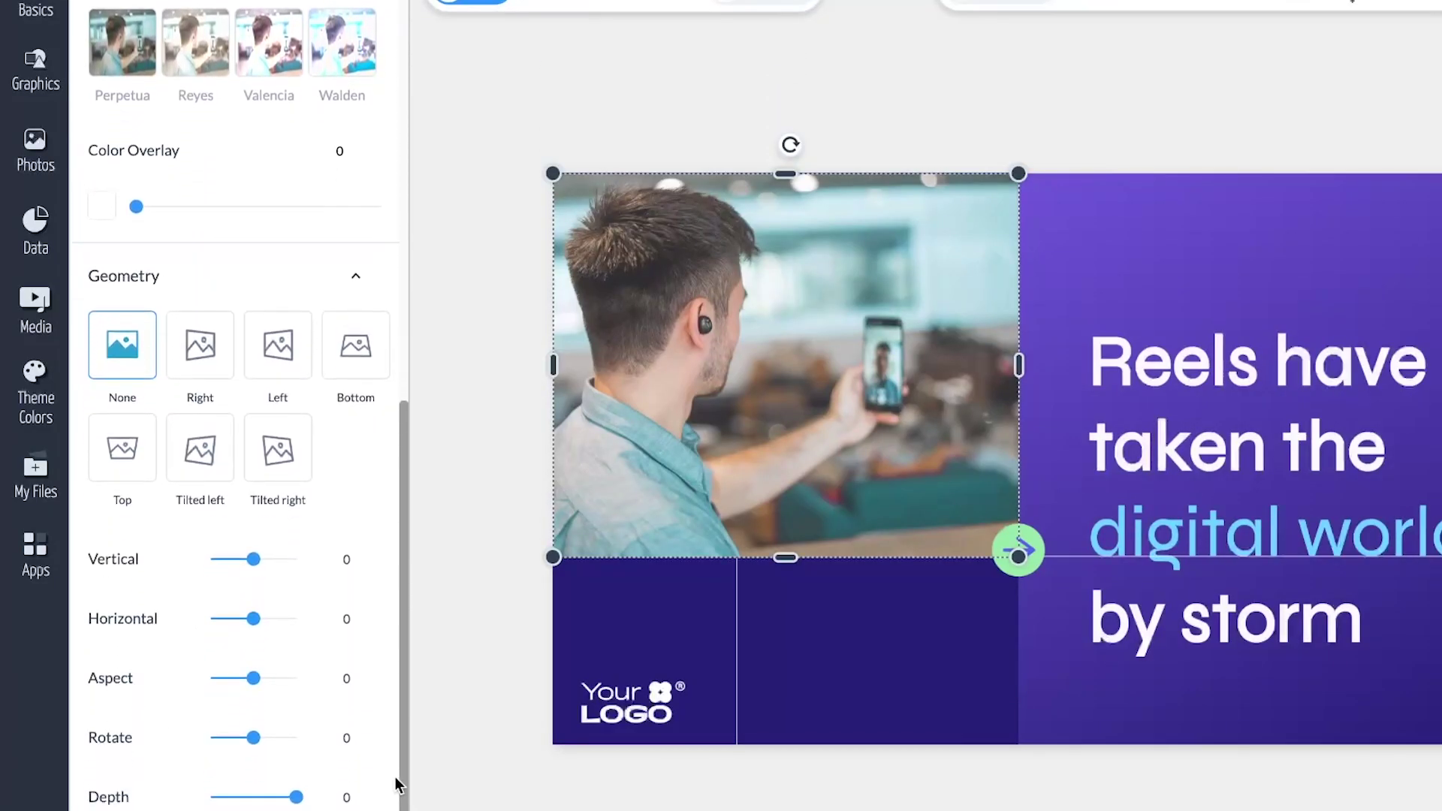
pyautogui.scroll(-3, 395, 781)
pyautogui.scroll(-5, 234, 451)
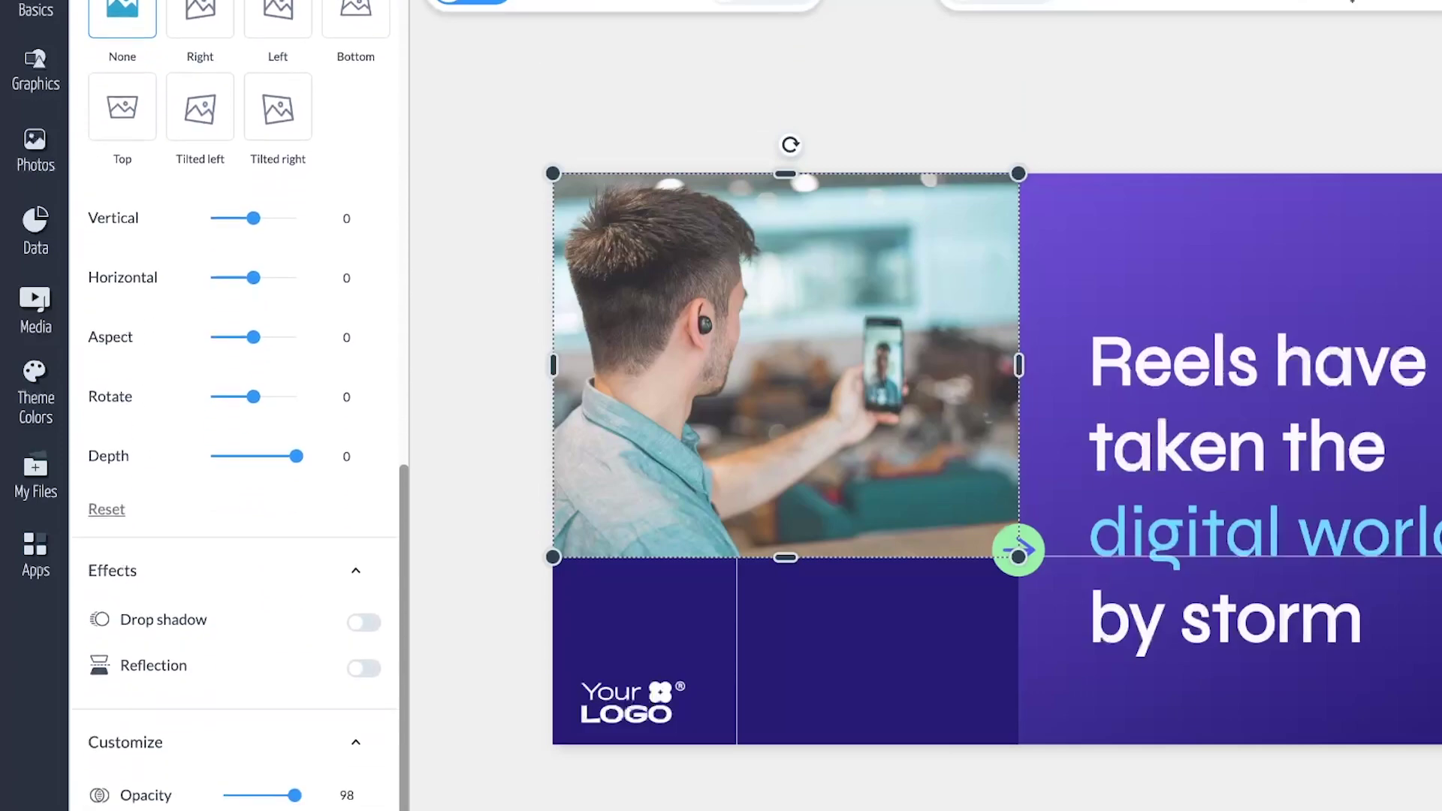
pyautogui.moveTo(259, 687); pyautogui.dragTo(259, 688)
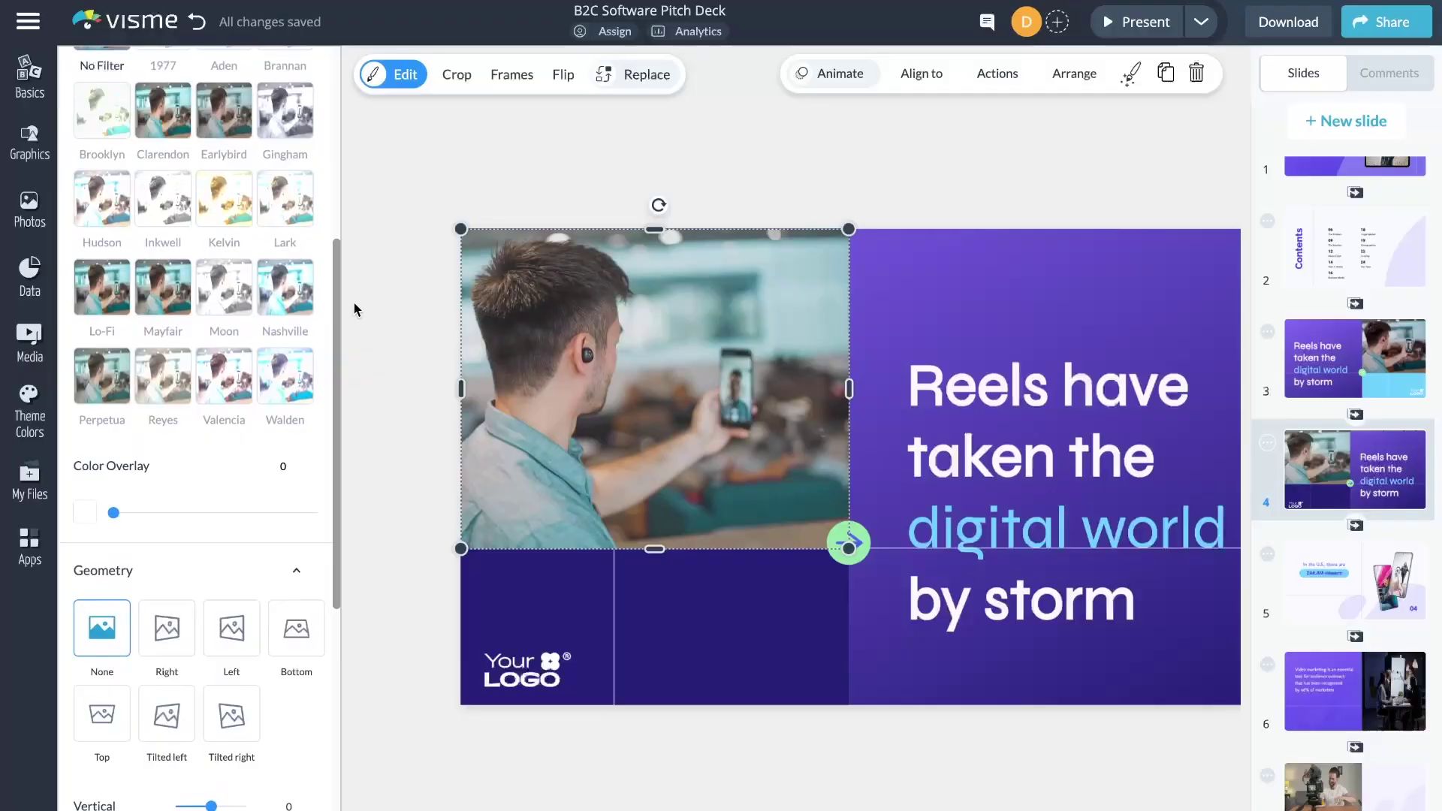
# Try the Lark, Nashville and Moon filters, then settle on Mayfair with colour overlay 5.
pyautogui.scroll(3, 354, 309)
pyautogui.click(308, 413)
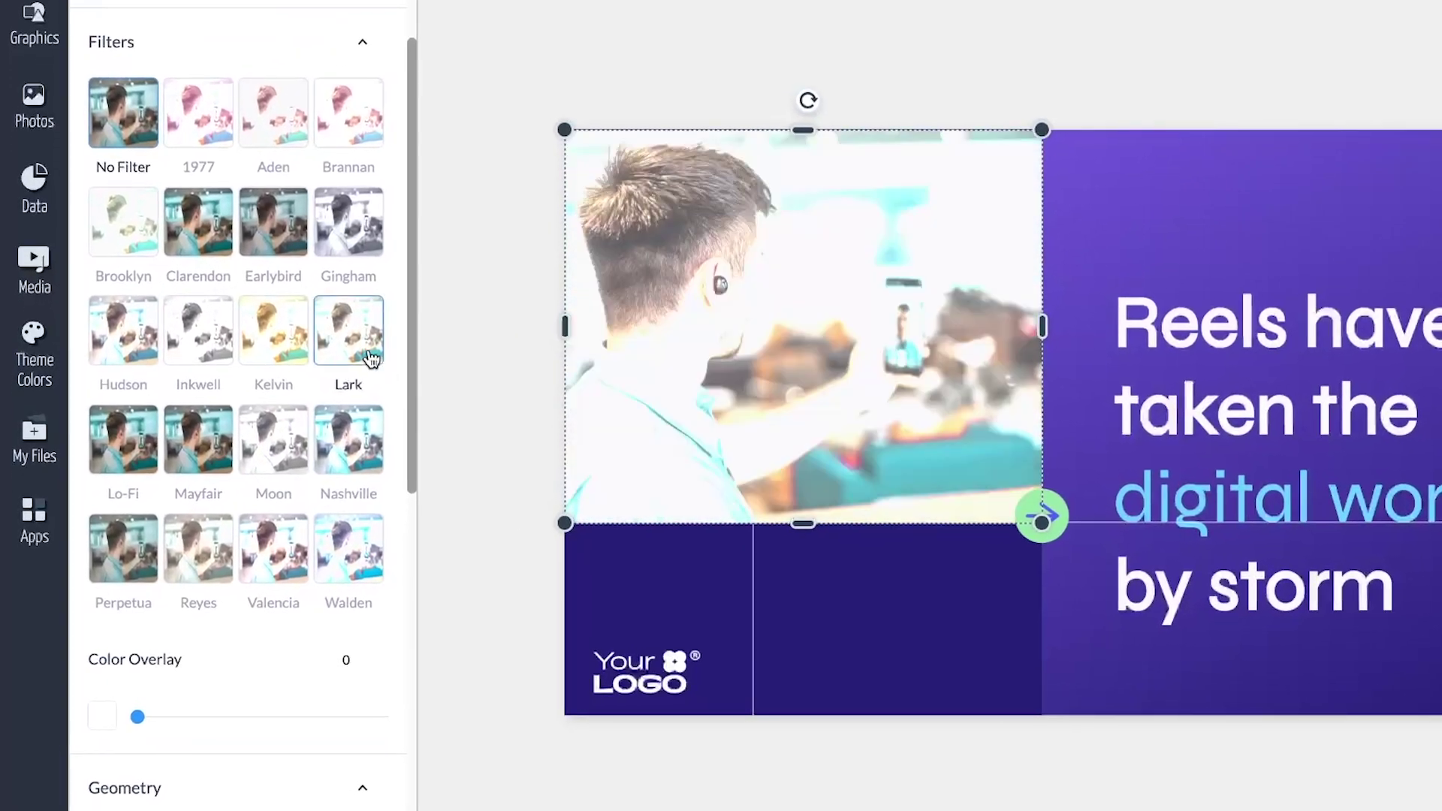
pyautogui.click(376, 440)
pyautogui.click(283, 447)
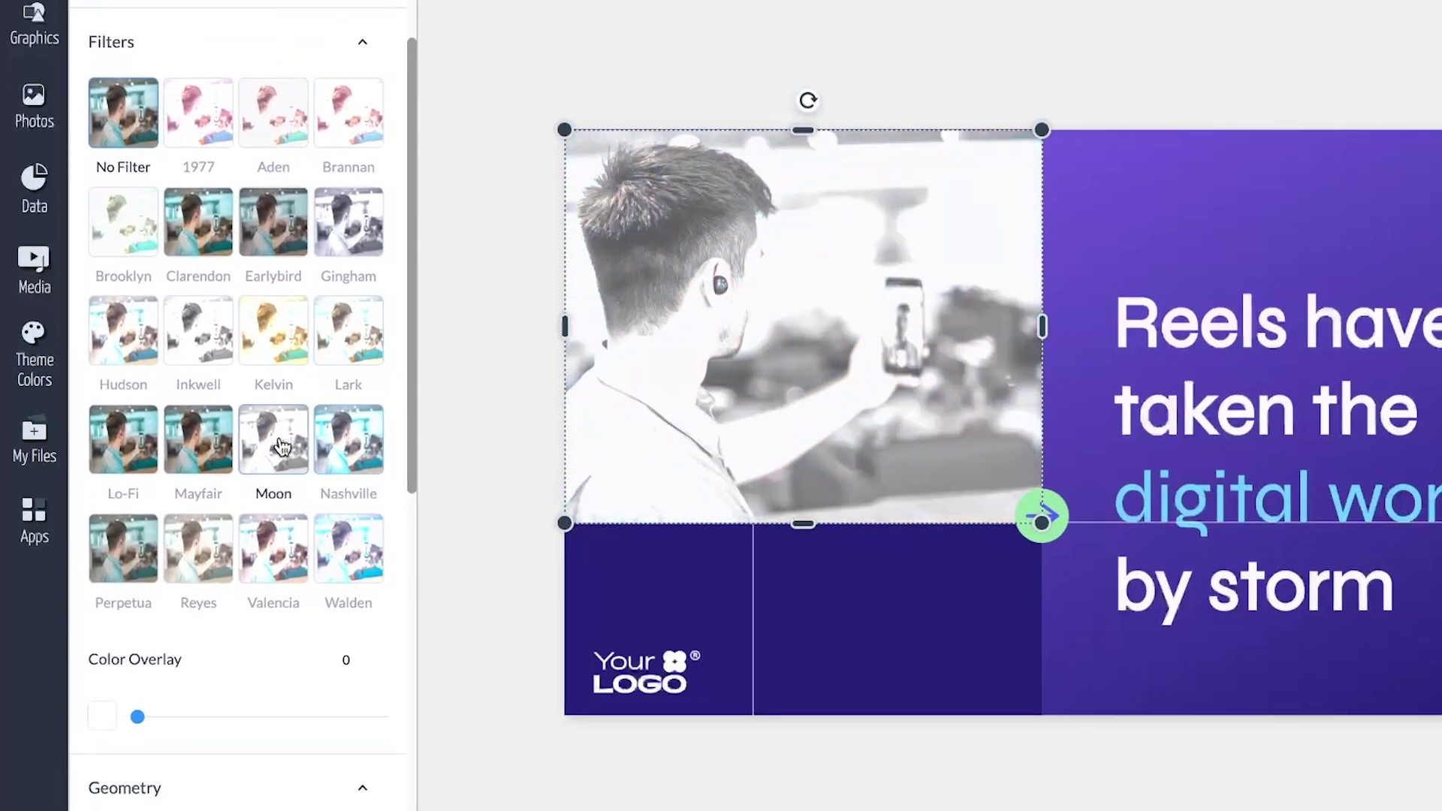
pyautogui.click(221, 452)
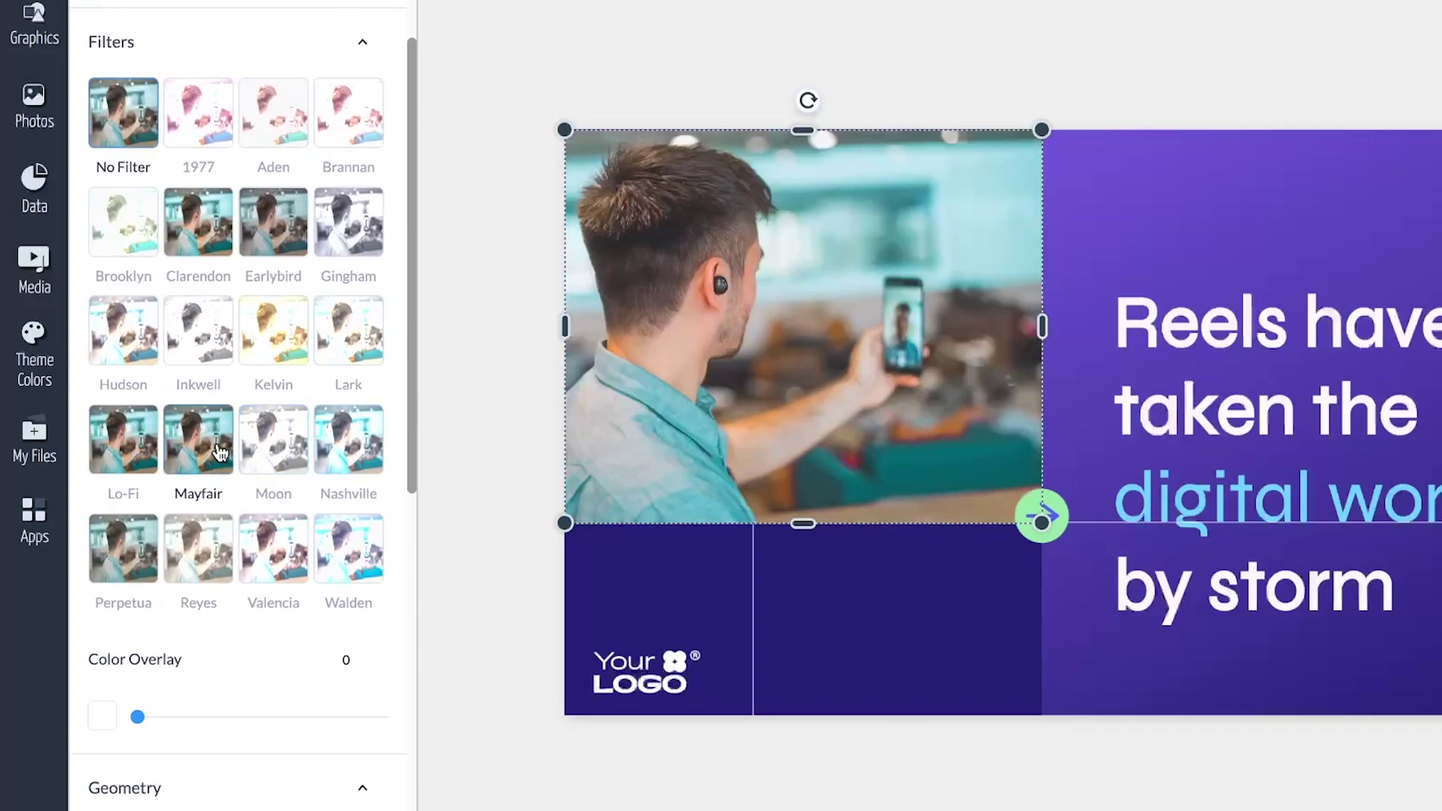
pyautogui.moveTo(137, 717); pyautogui.dragTo(213, 720)
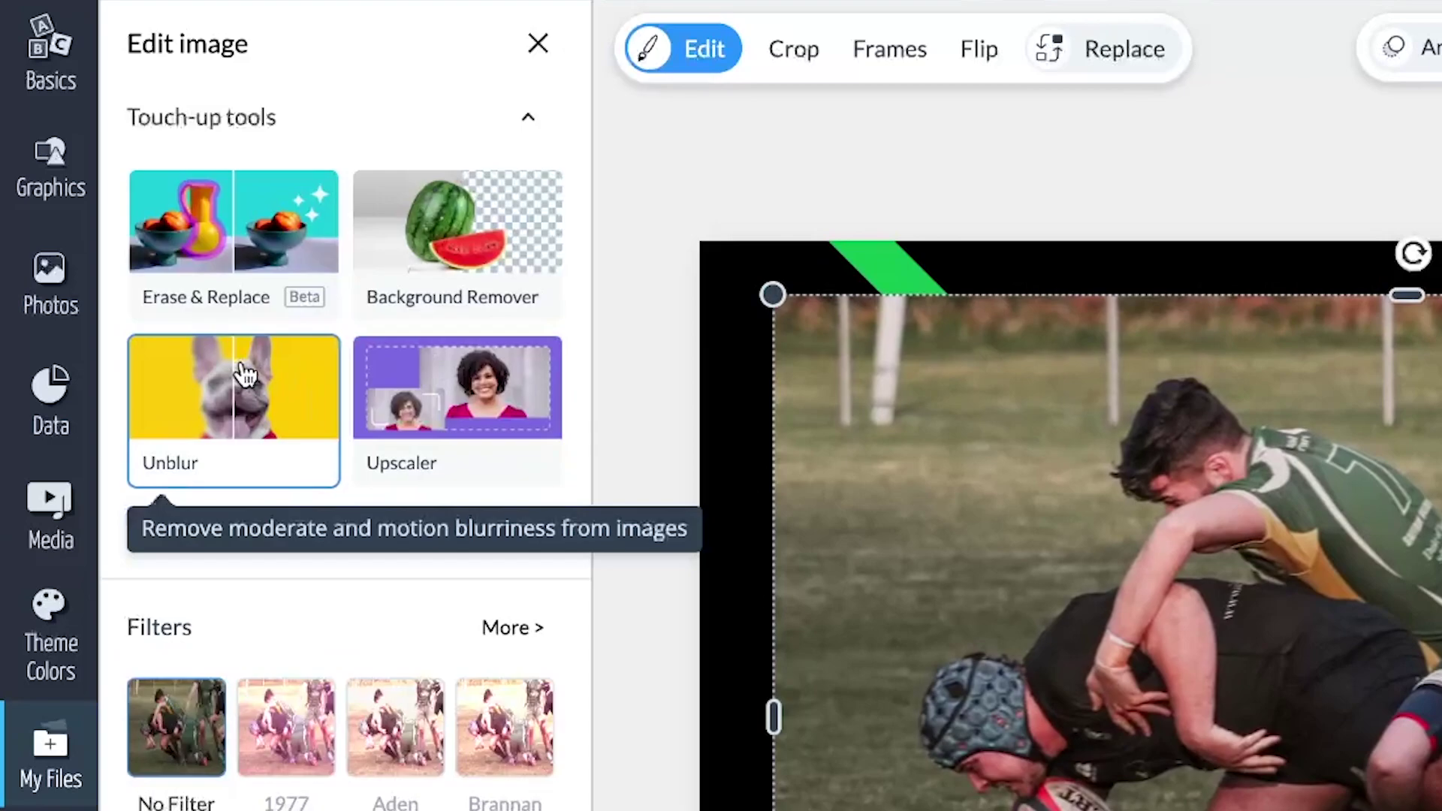
# Unblur the rugby photo, upscale the football photo and send it to the back.
pyautogui.click(141, 261)
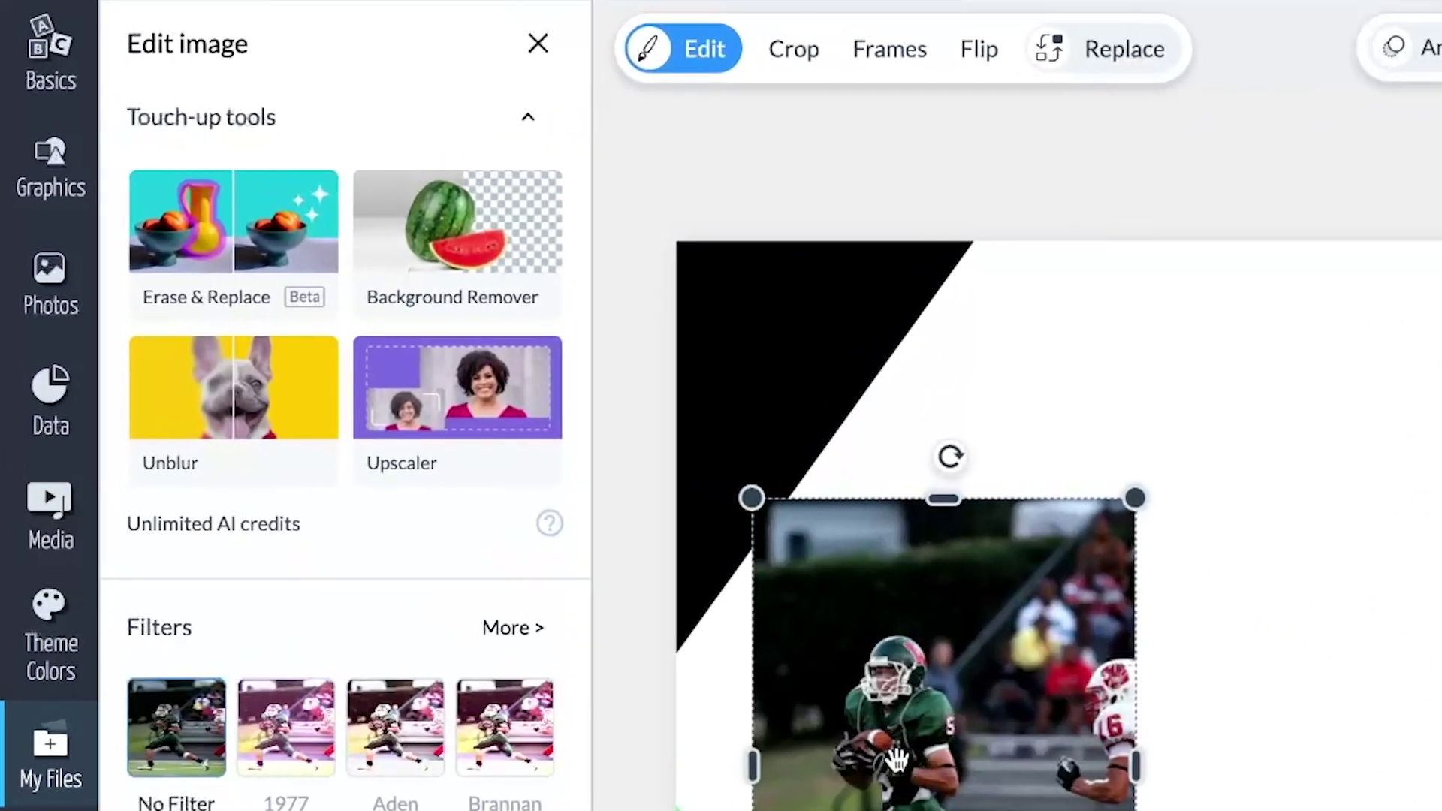
pyautogui.click(495, 433)
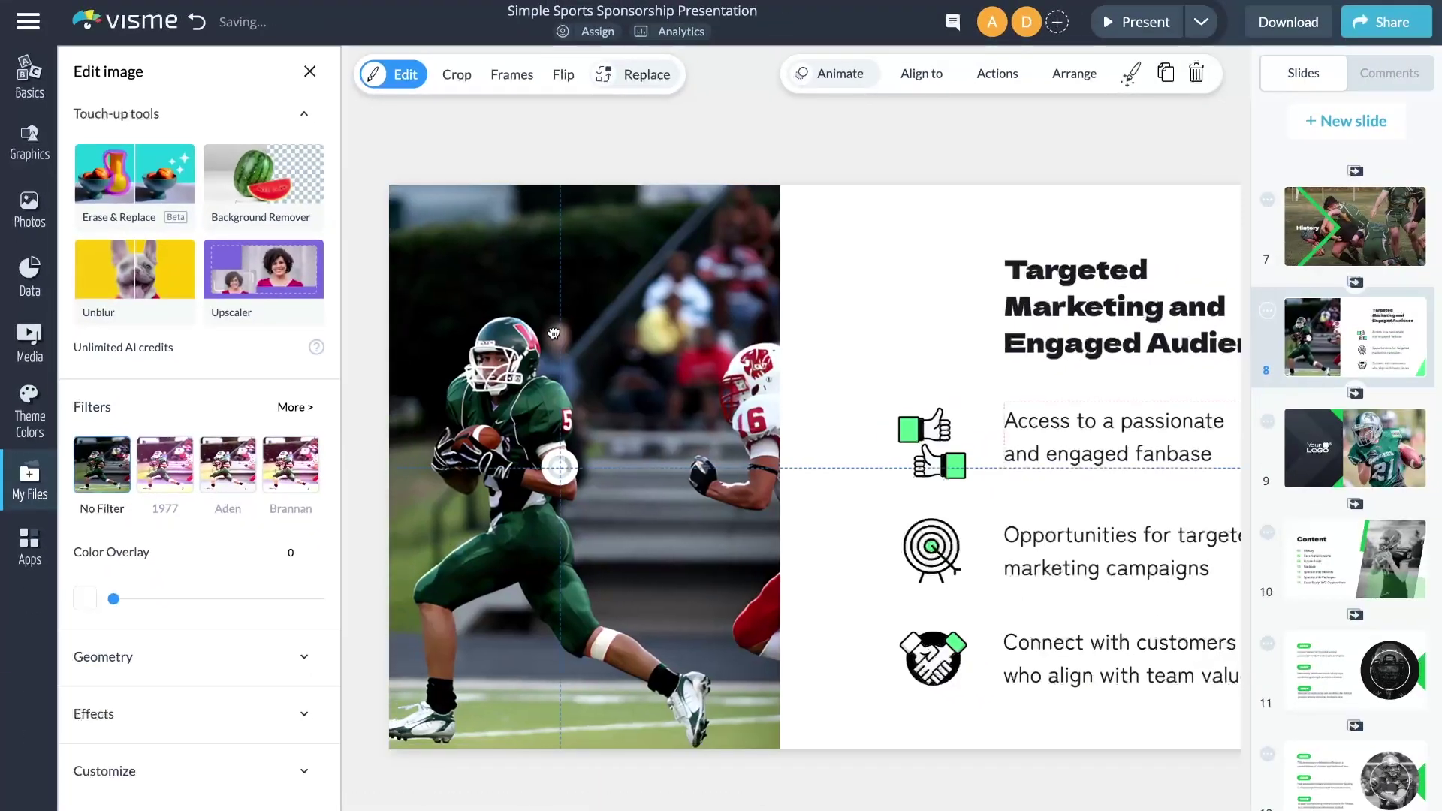
pyautogui.rightClick(606, 230)
pyautogui.moveTo(718, 300)
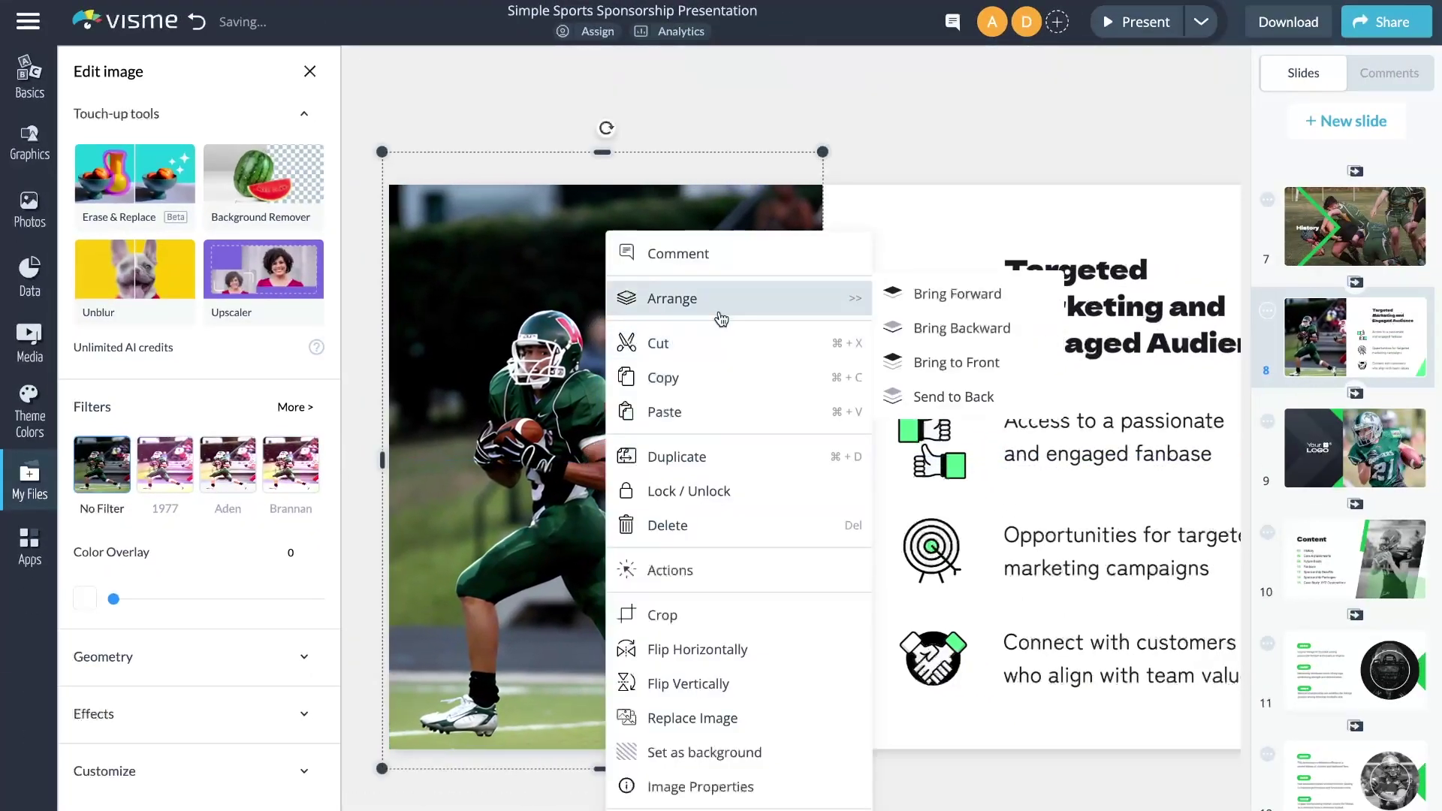
pyautogui.click(954, 395)
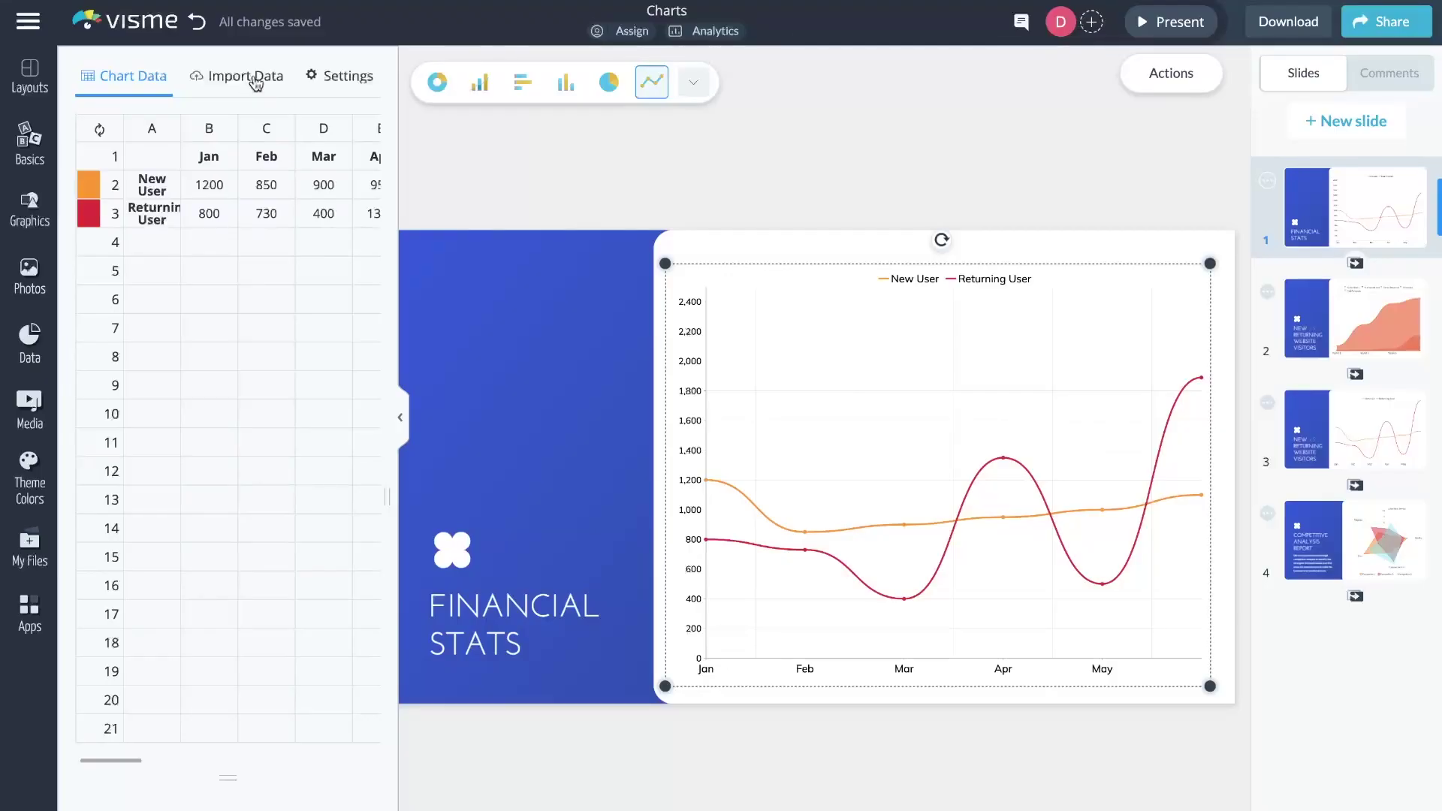
# Connect Google Sheets as the chart's data source and choose Sheet2 of Financials.
pyautogui.click(251, 75)
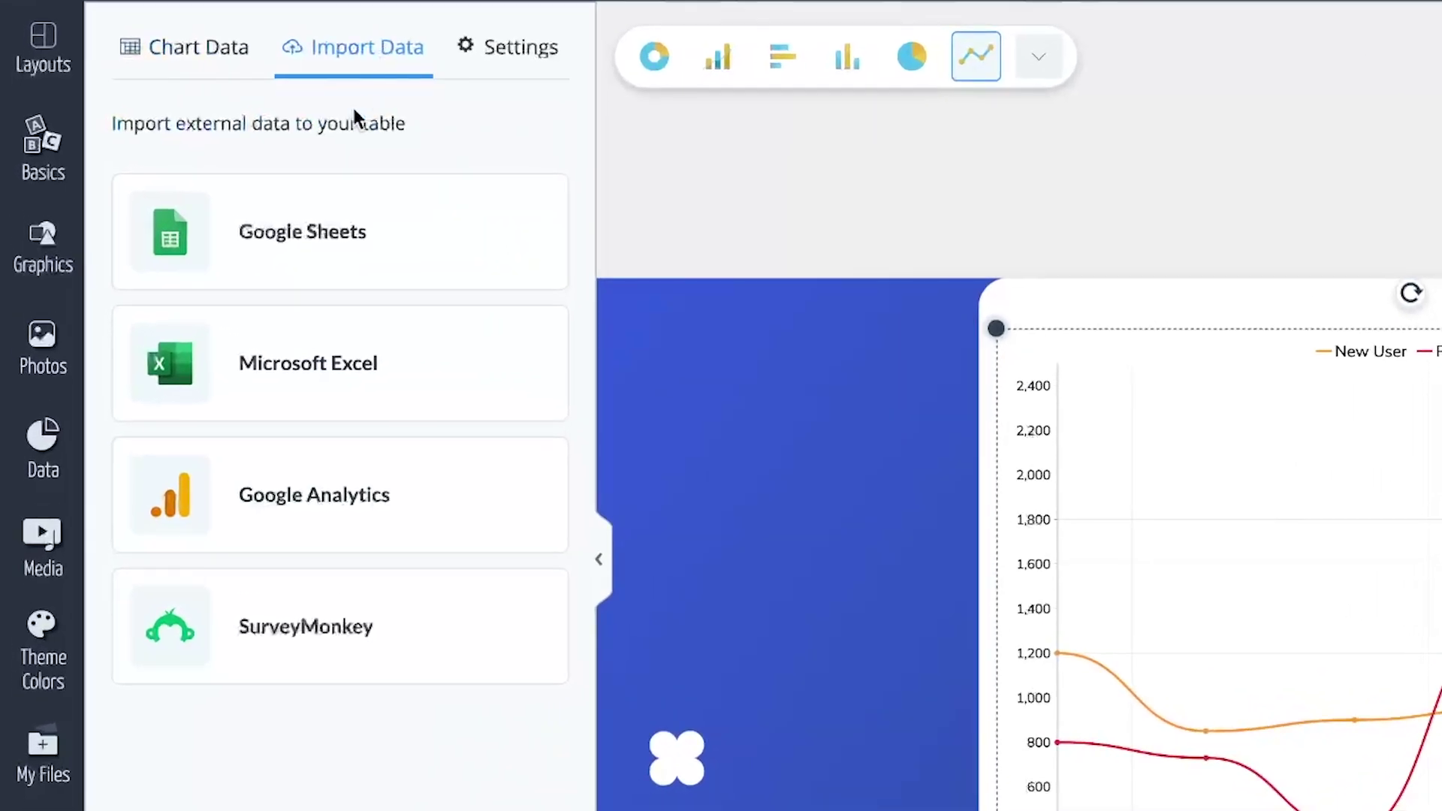
pyautogui.click(347, 272)
pyautogui.click(372, 476)
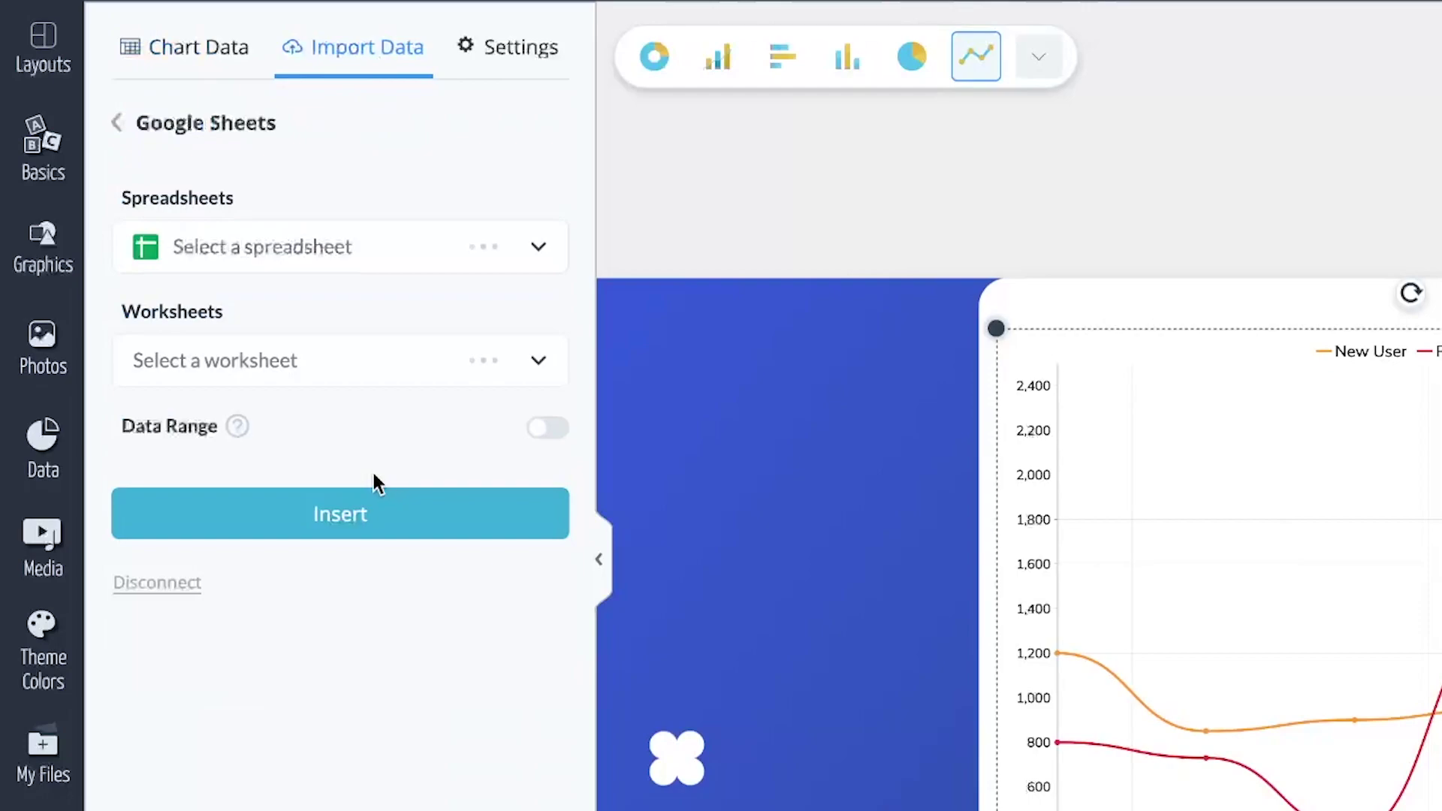
pyautogui.click(345, 375)
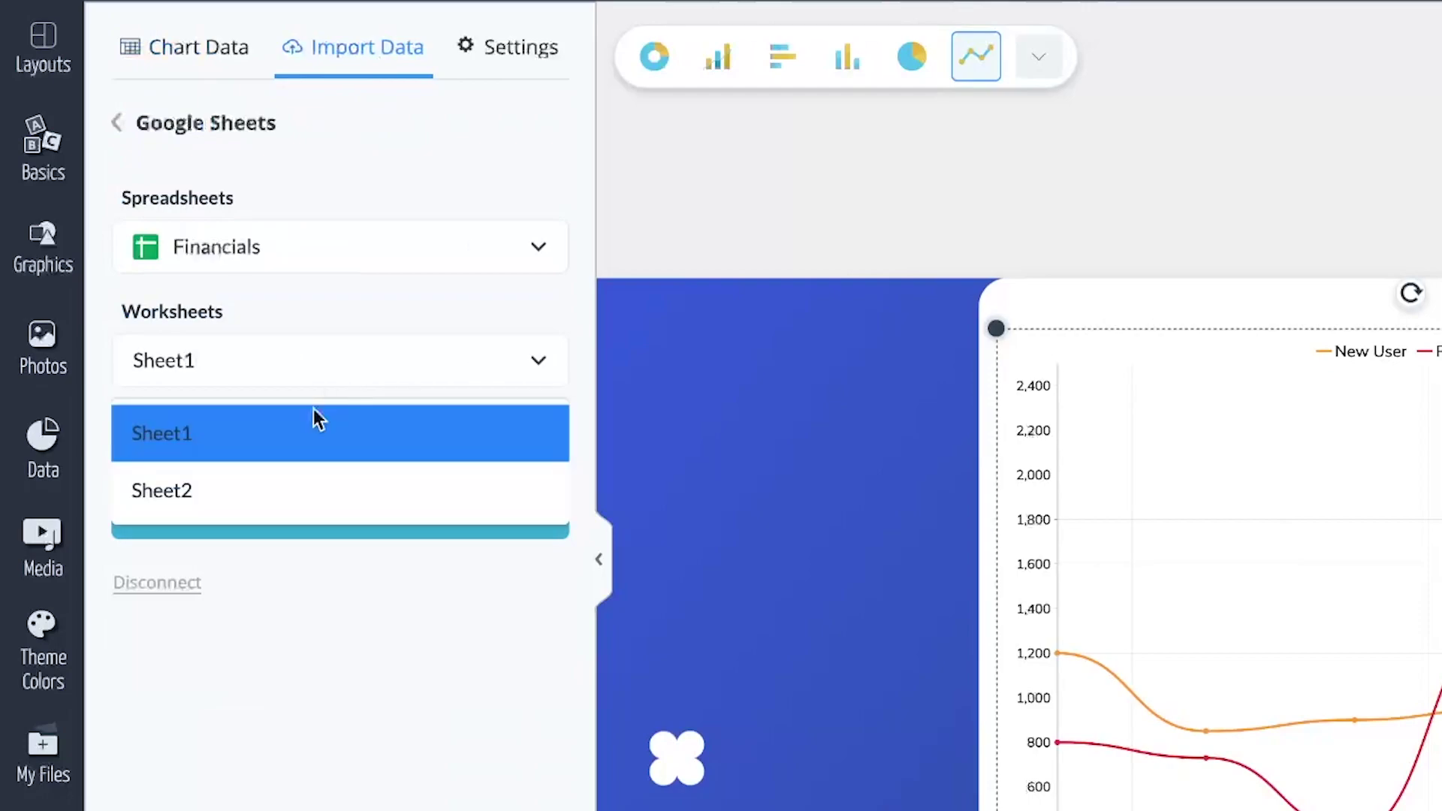
pyautogui.click(299, 497)
# Import cell range A1–E6, replacing existing chart data, and switch to a horizontal bar chart.
pyautogui.click(558, 434)
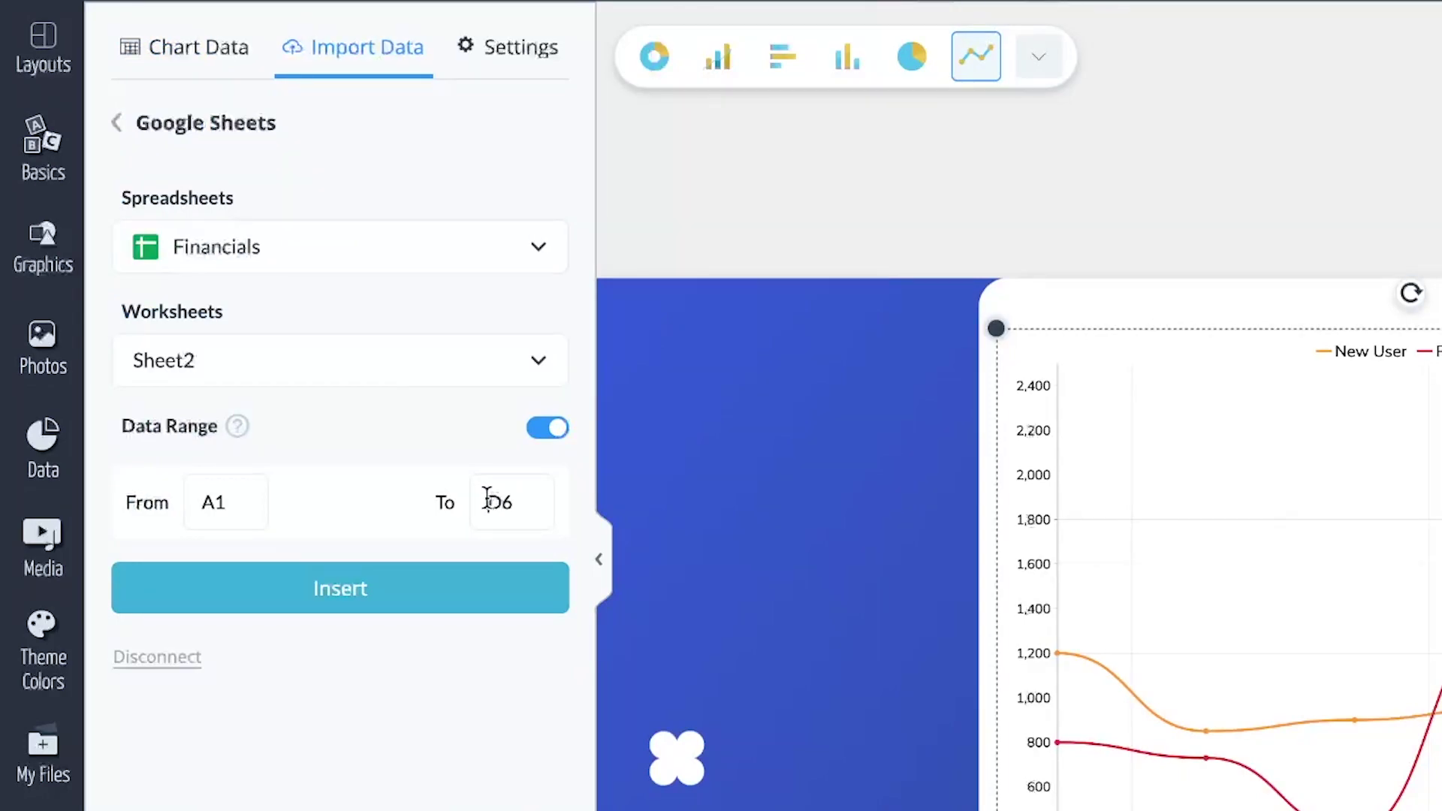
pyautogui.write('E')
pyautogui.click(386, 586)
pyautogui.click(898, 449)
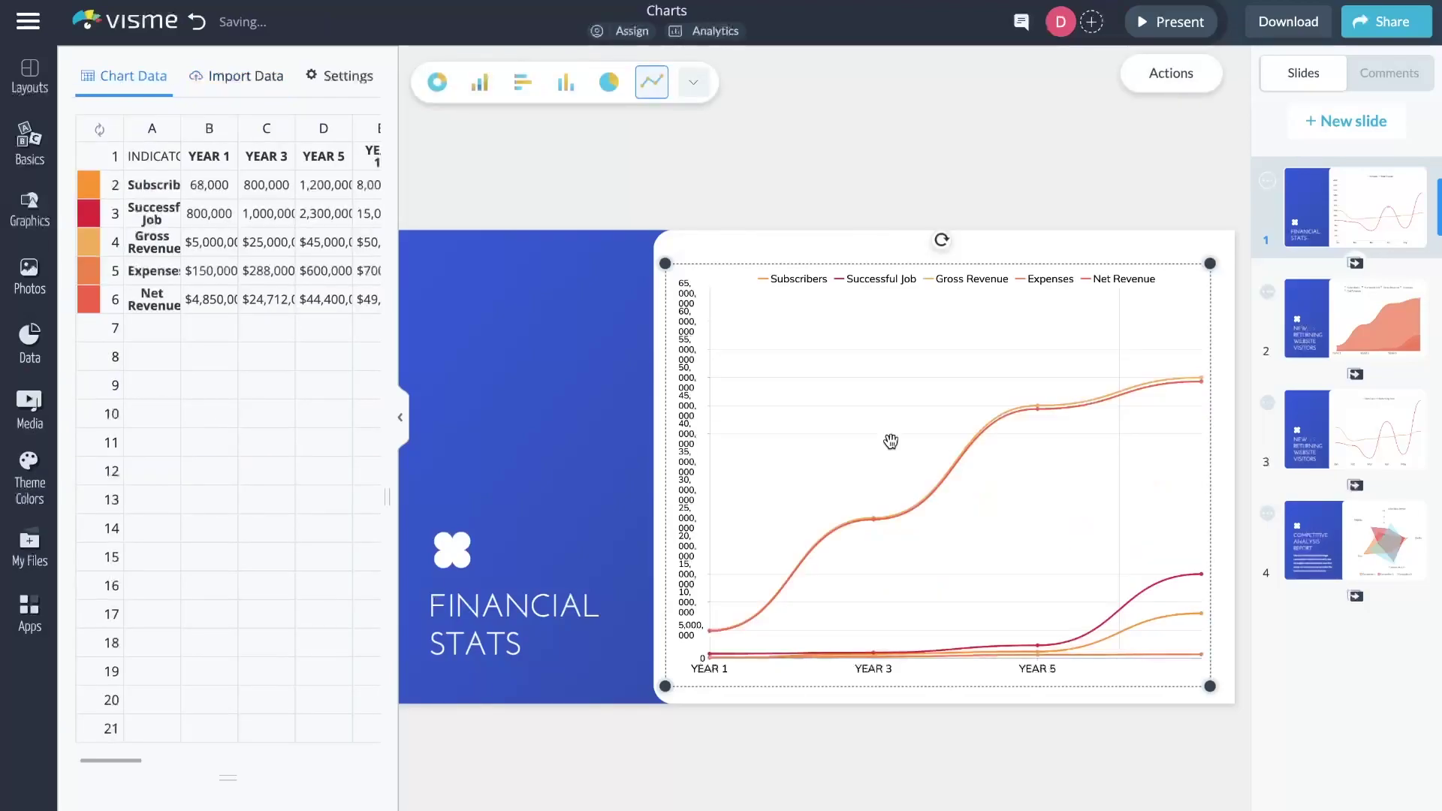
pyautogui.click(520, 84)
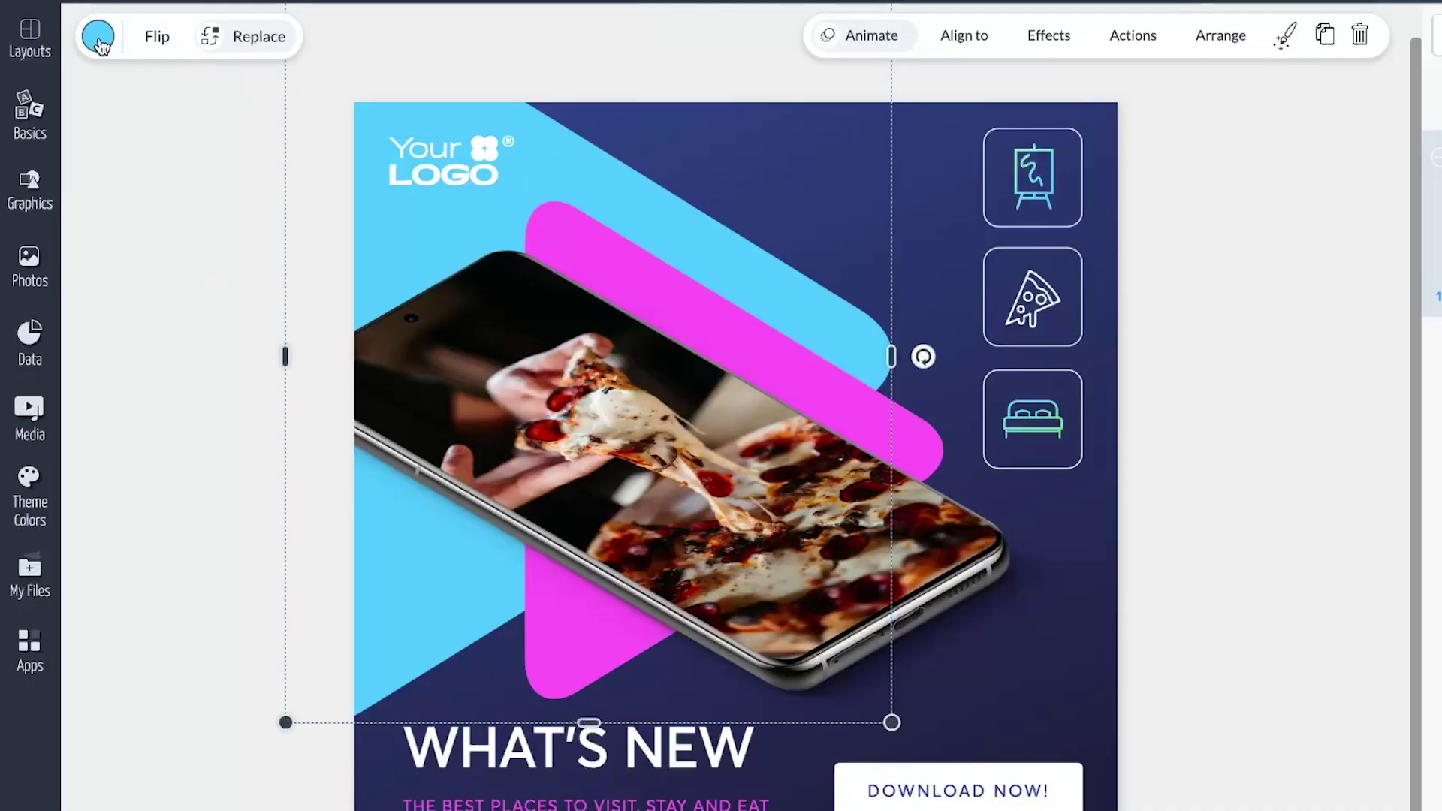
# Open the colour picker for the light blue angled shape.
pyautogui.click(99, 37)
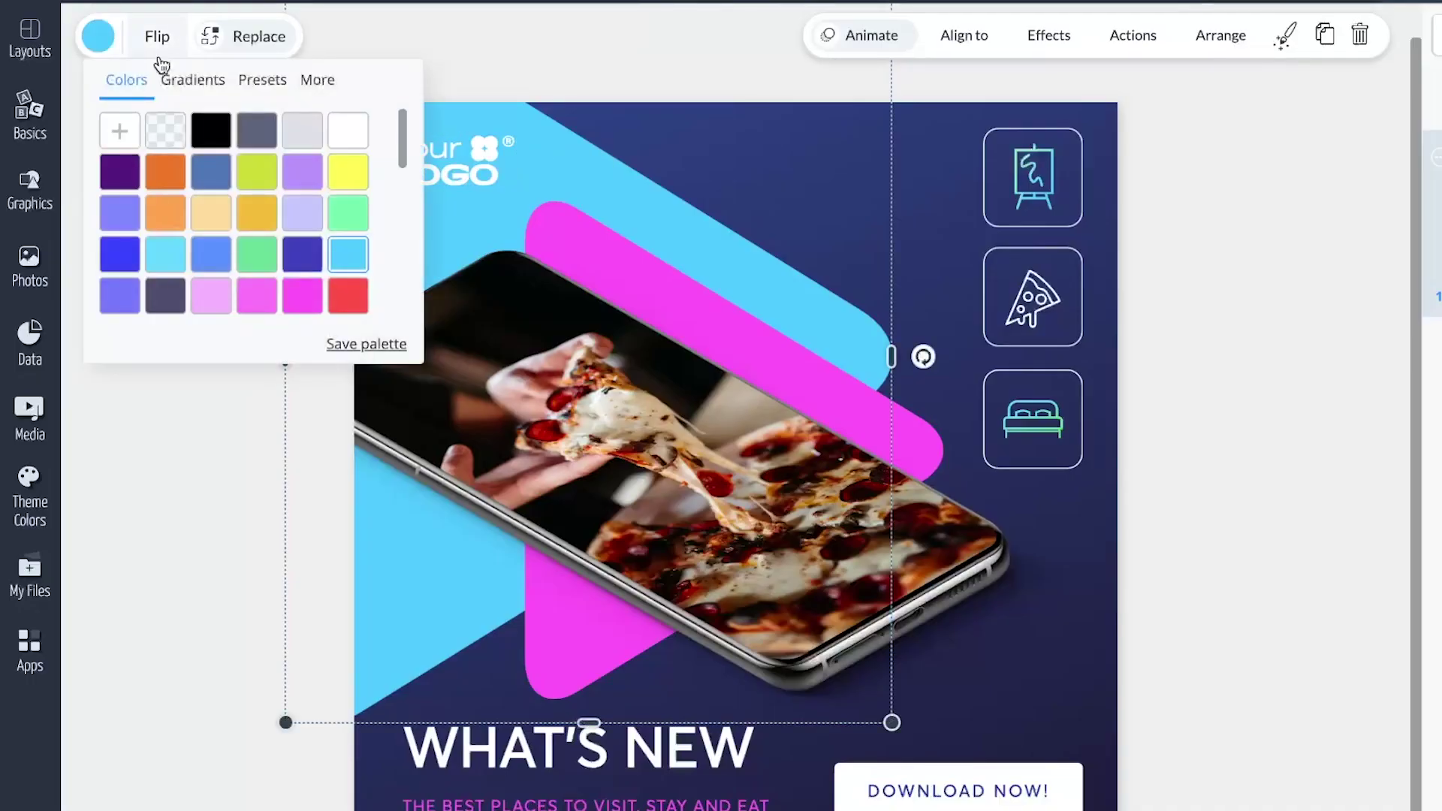
# Apply the mint-to-purple gradient preset, make its second colour light blue, and angle it 75°.
pyautogui.click(195, 83)
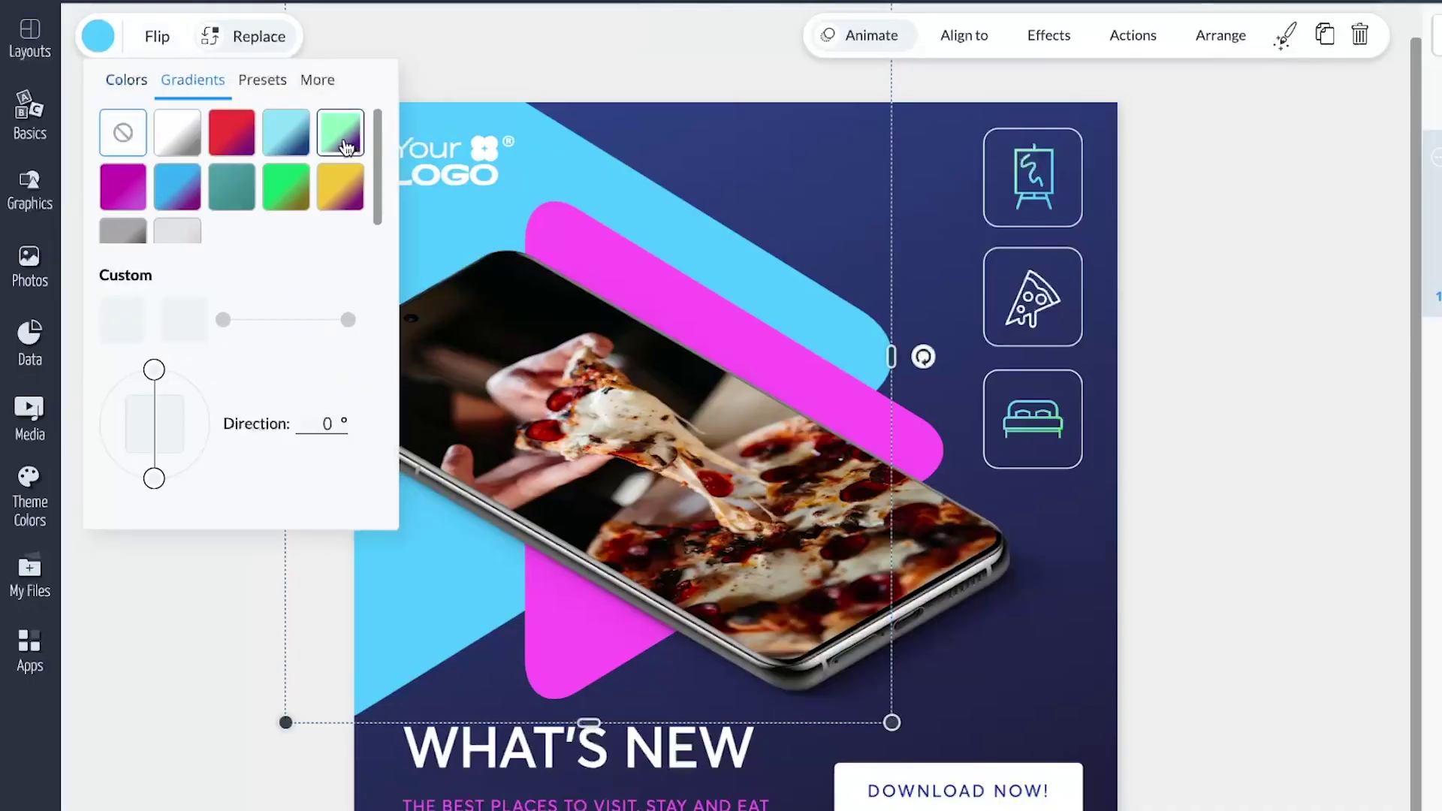
pyautogui.click(342, 143)
pyautogui.click(184, 323)
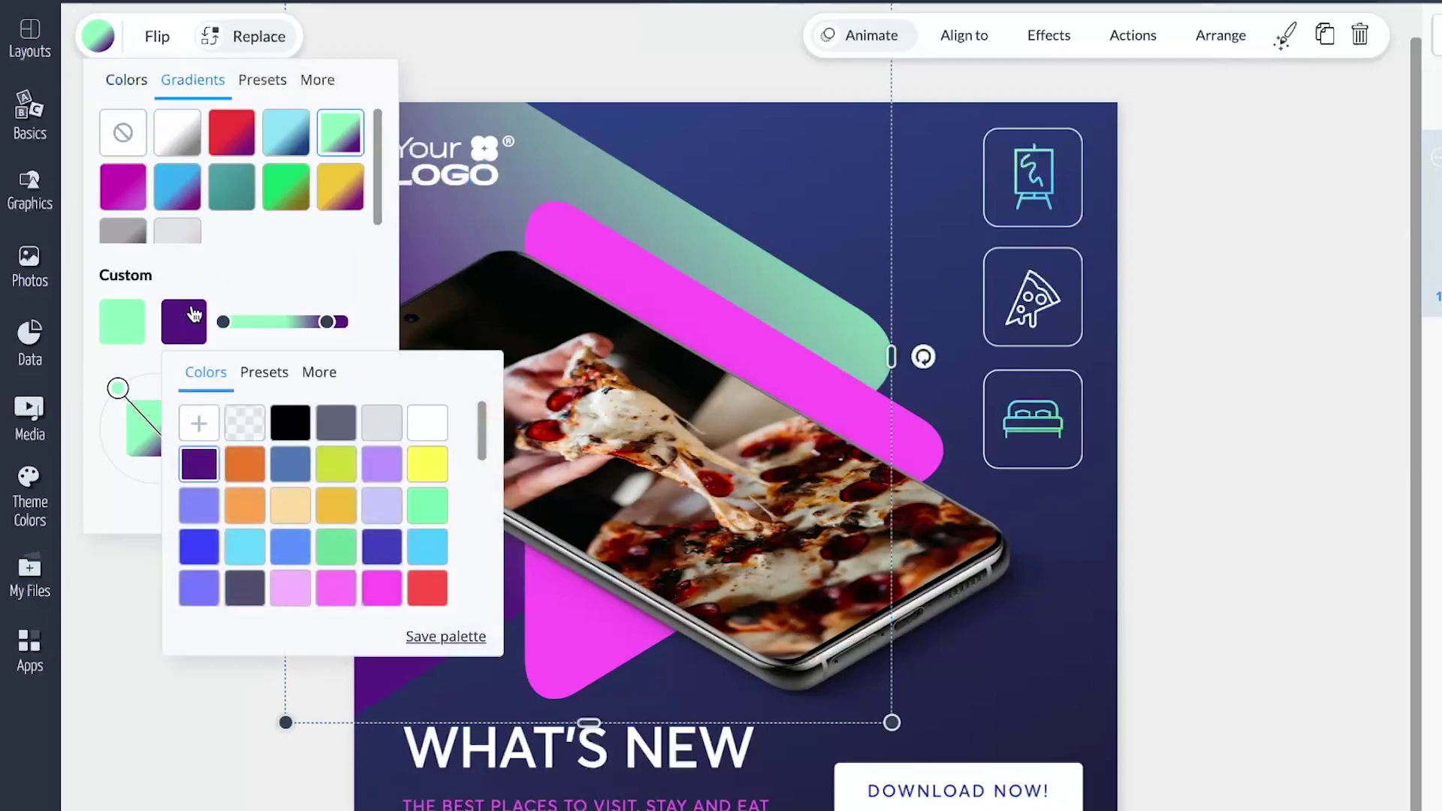
pyautogui.click(428, 545)
pyautogui.click(98, 412)
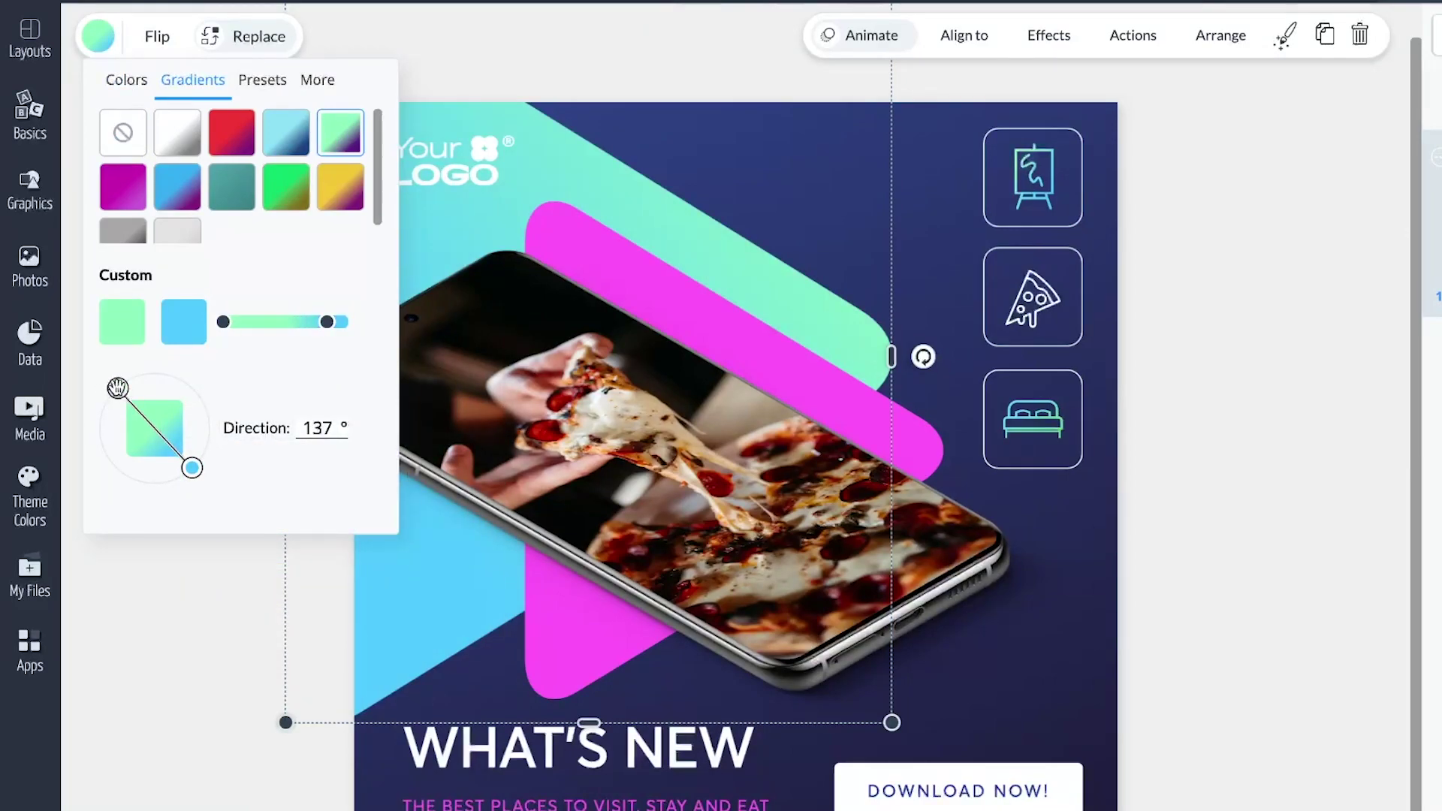
pyautogui.moveTo(117, 388); pyautogui.dragTo(201, 416)
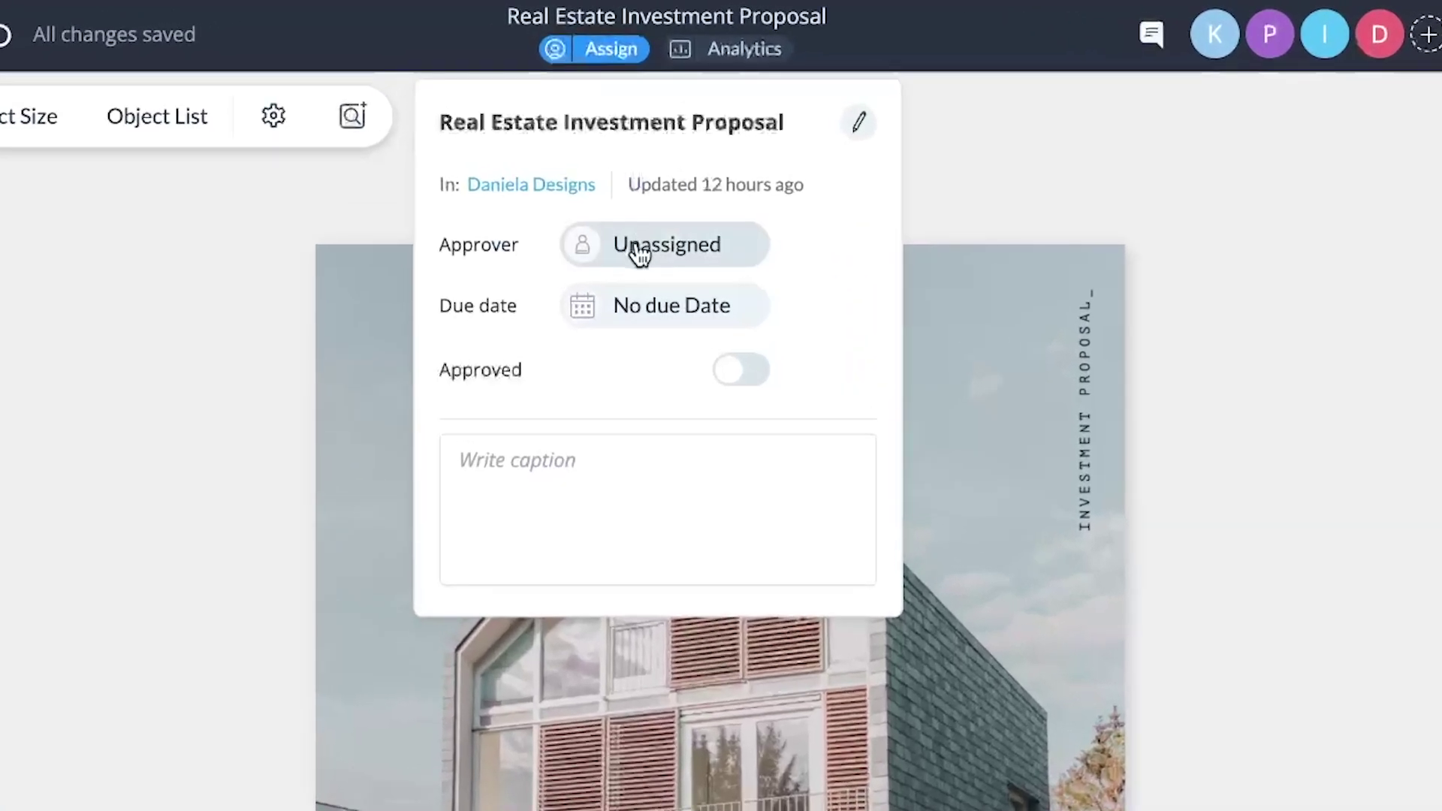
# Make a teammate the proposal's approver with a due date of 07 Sep 2023.
pyautogui.click(598, 154)
pyautogui.write('kal')
pyautogui.click(651, 315)
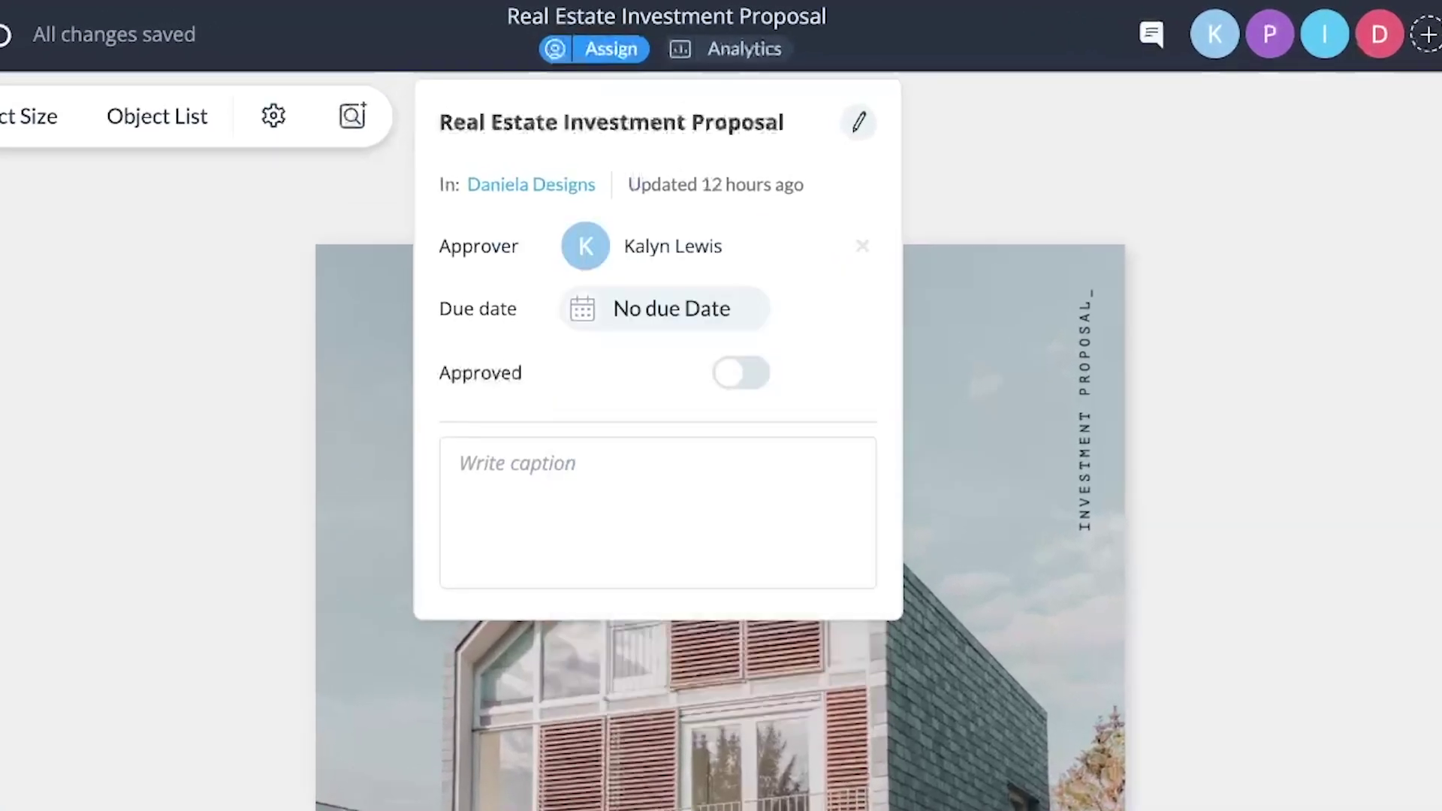
pyautogui.click(651, 310)
pyautogui.click(763, 528)
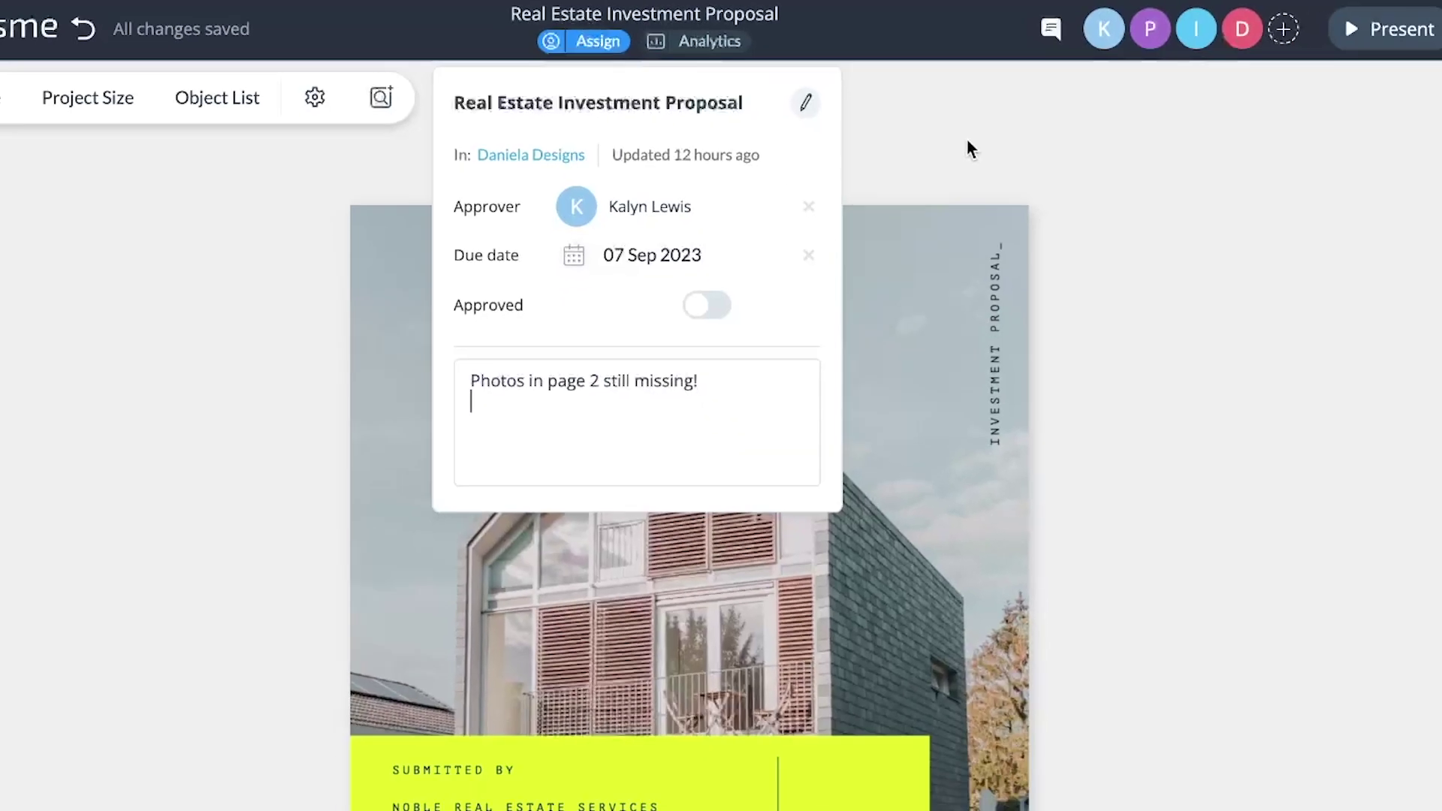
pyautogui.click(1049, 162)
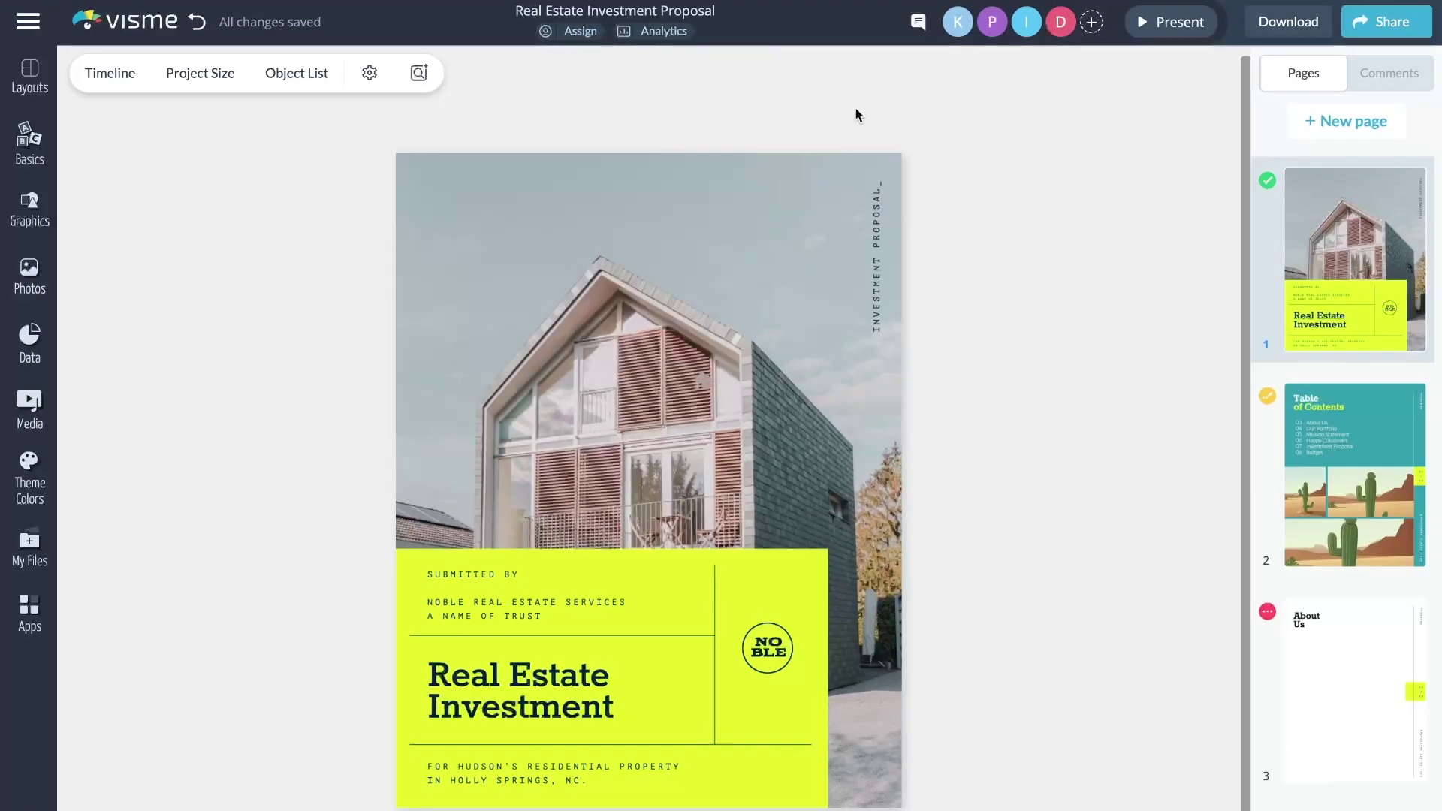
# Assign page 2 to a teammate and mark page 1 as Done.
pyautogui.click(1266, 389)
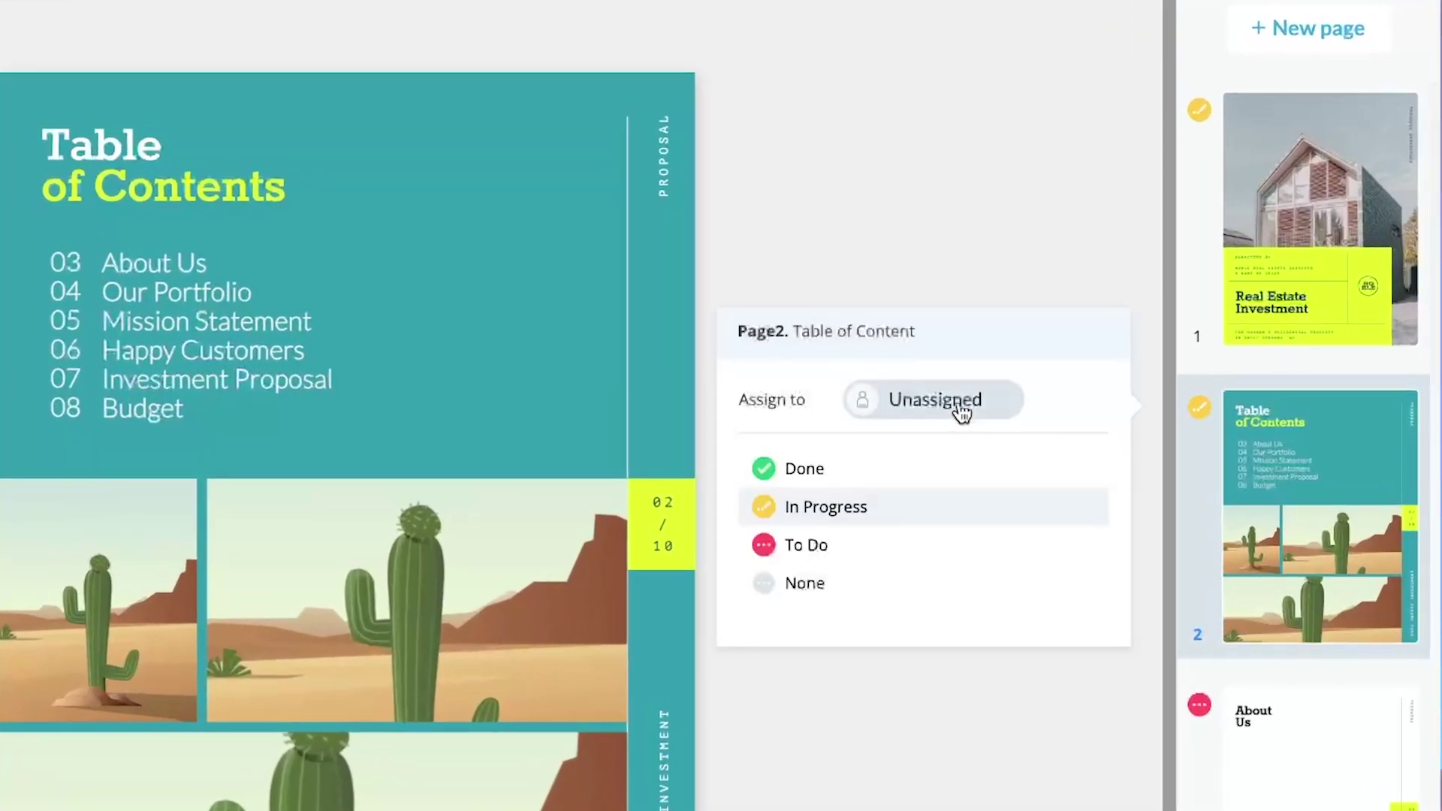
pyautogui.click(935, 404)
pyautogui.write('ivan')
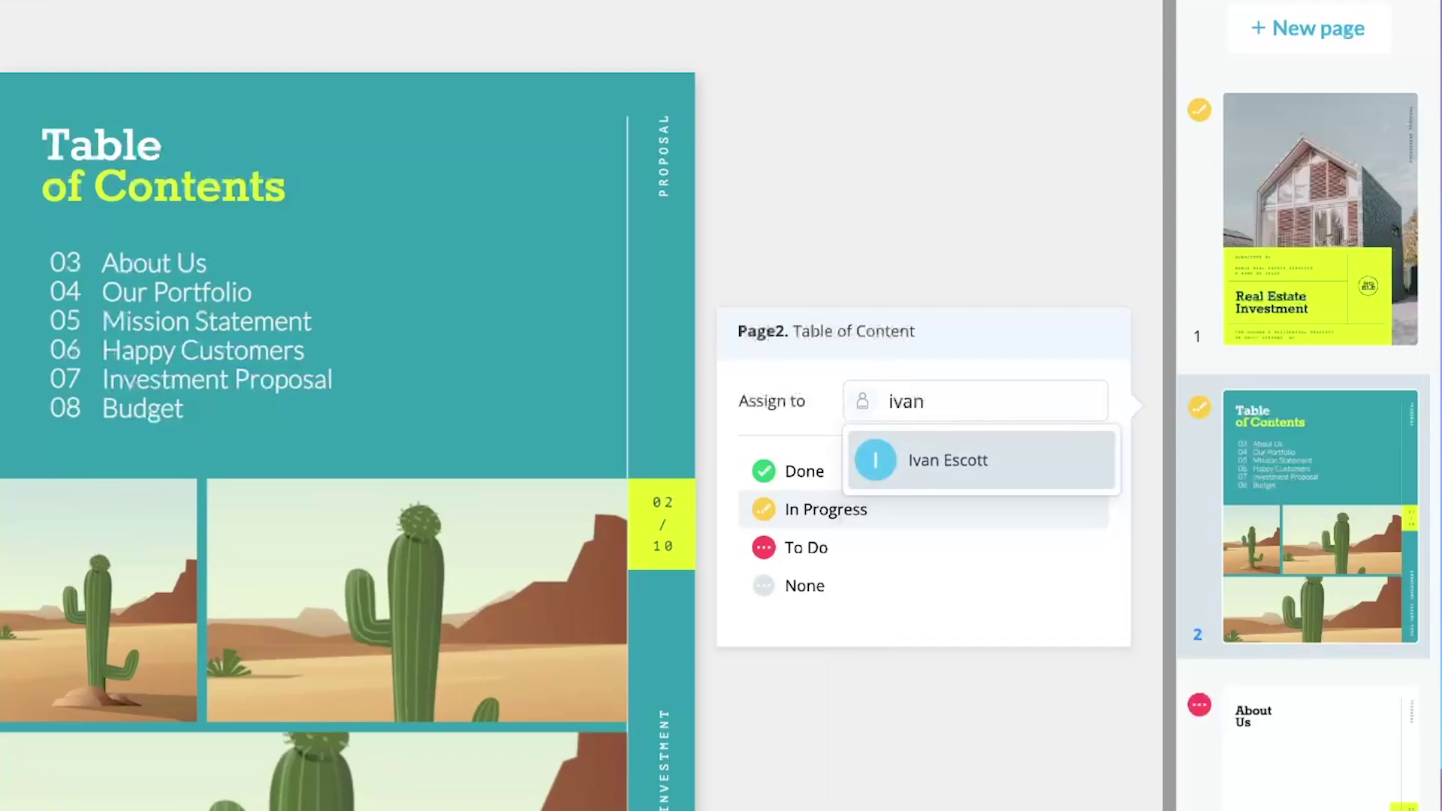
pyautogui.press('Return')
pyautogui.click(1200, 110)
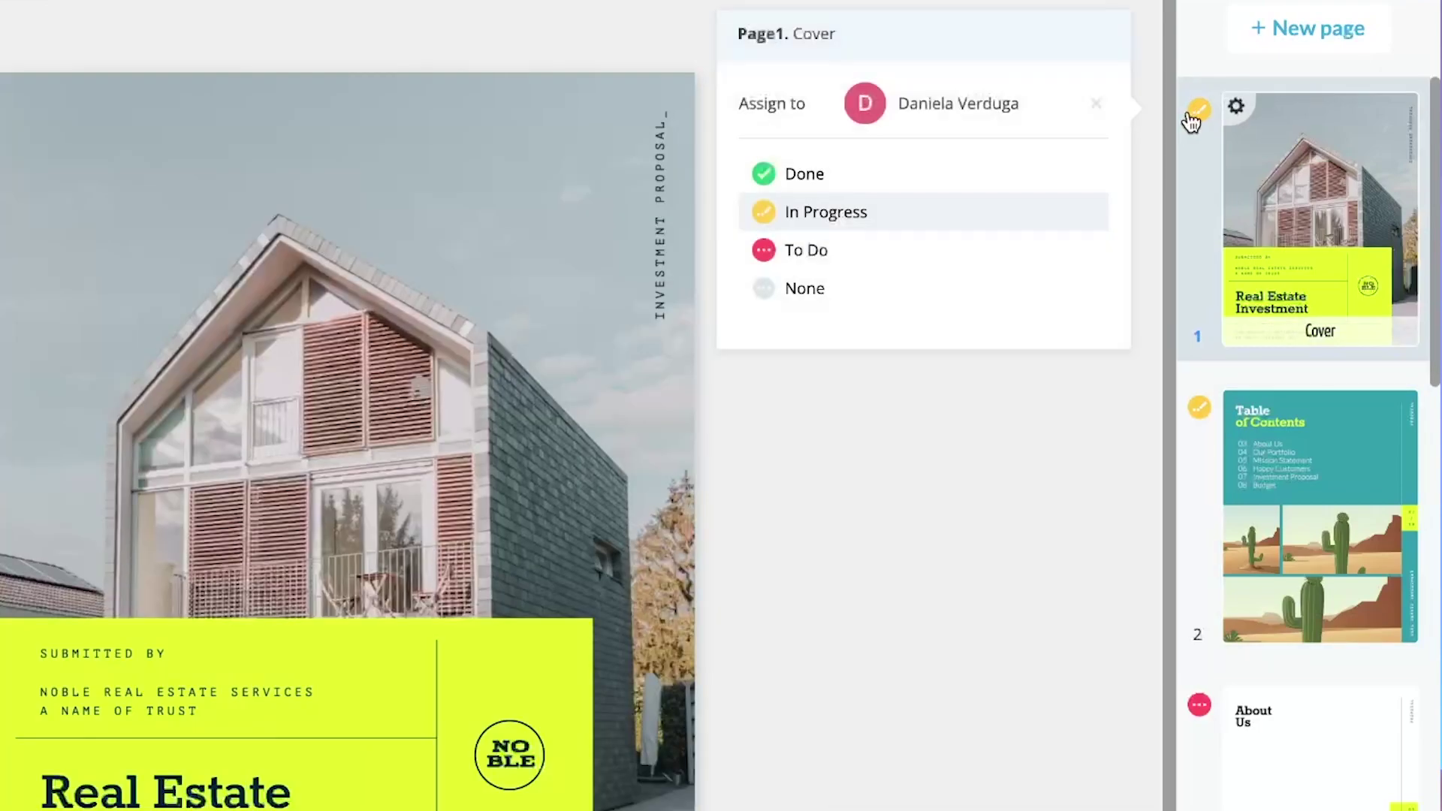
pyautogui.click(806, 174)
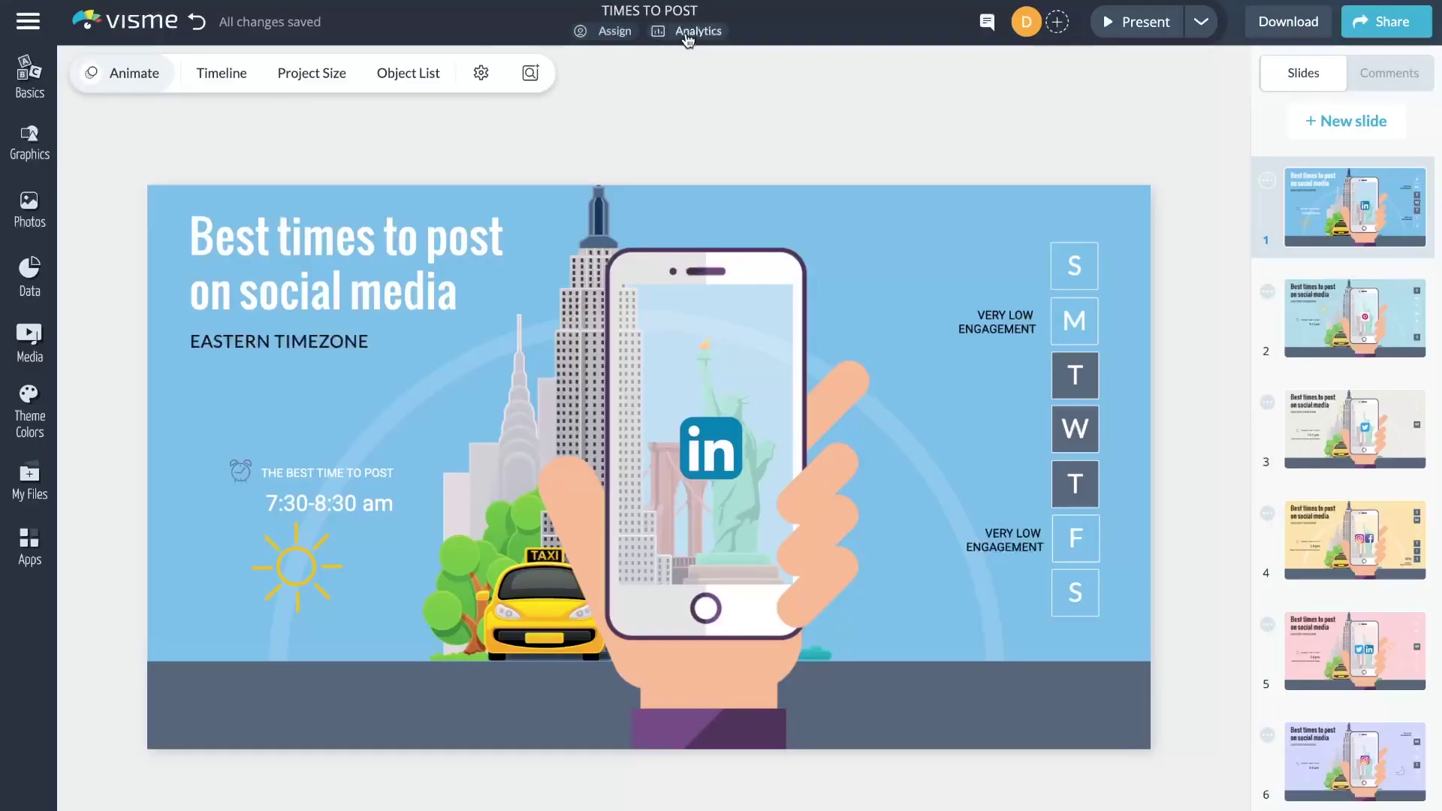
# Open the Analytics view for the TIMES TO POST project.
pyautogui.click(686, 38)
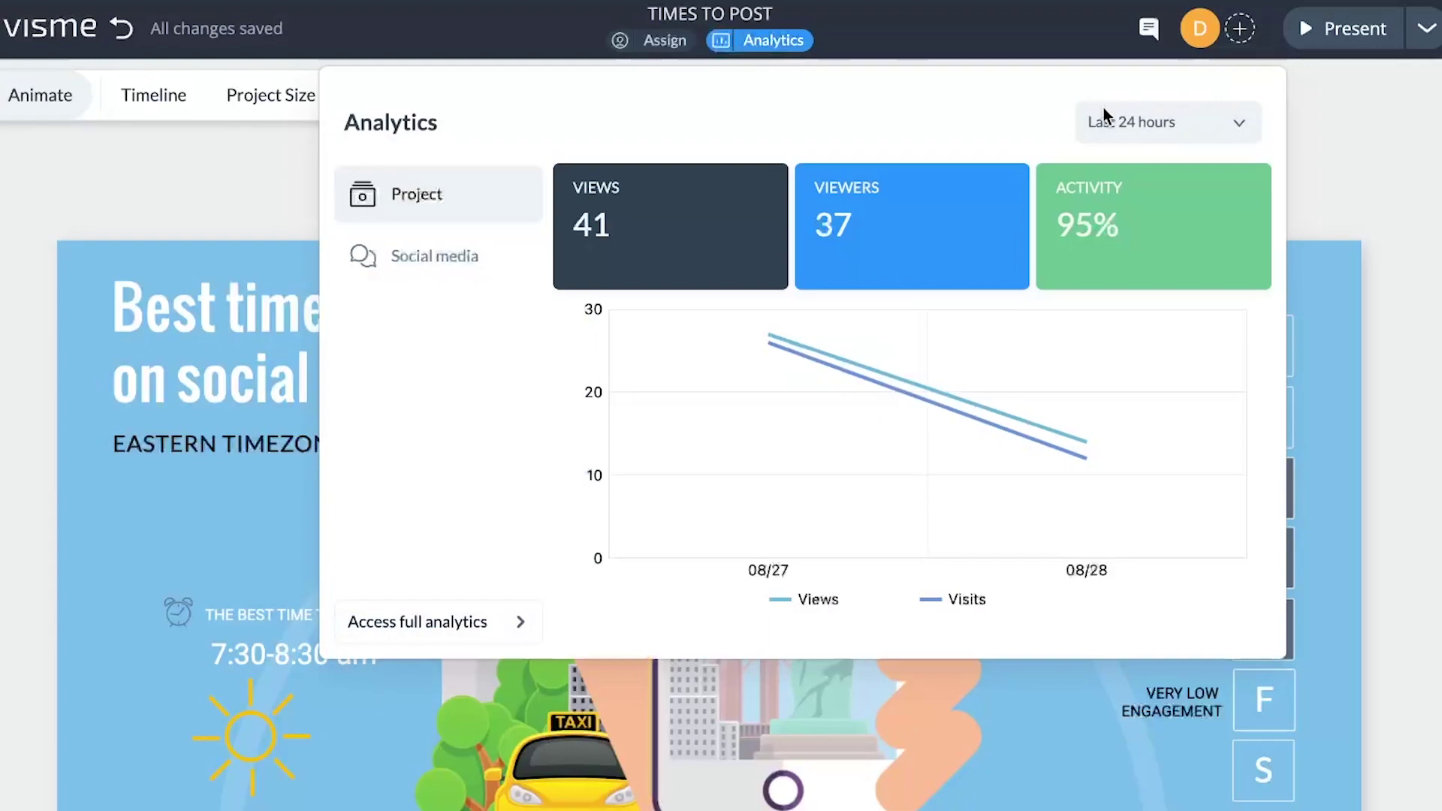
# Switch the analytics date range to Last 7 days, then to Last 14 days.
pyautogui.click(1105, 118)
pyautogui.click(1120, 219)
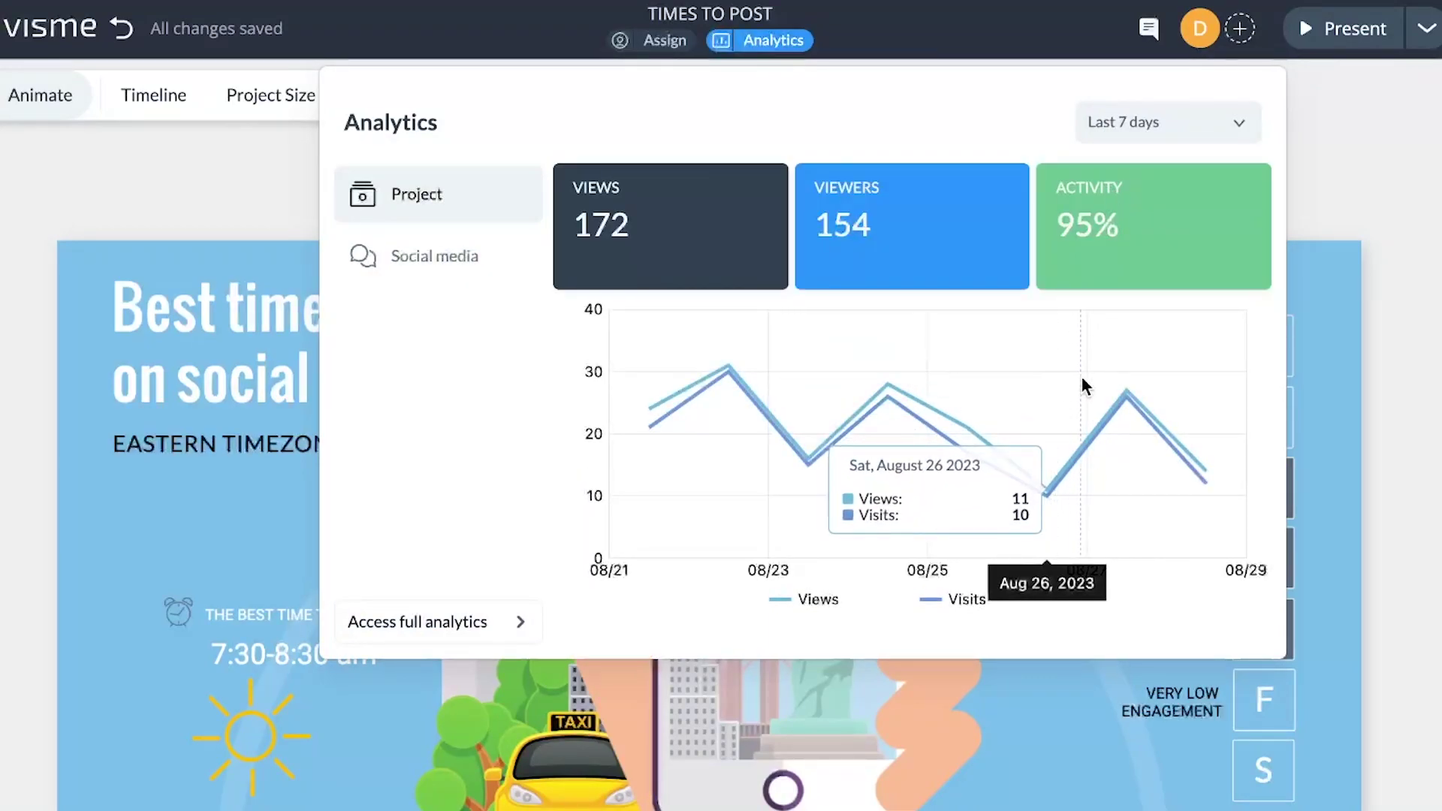
pyautogui.click(1179, 118)
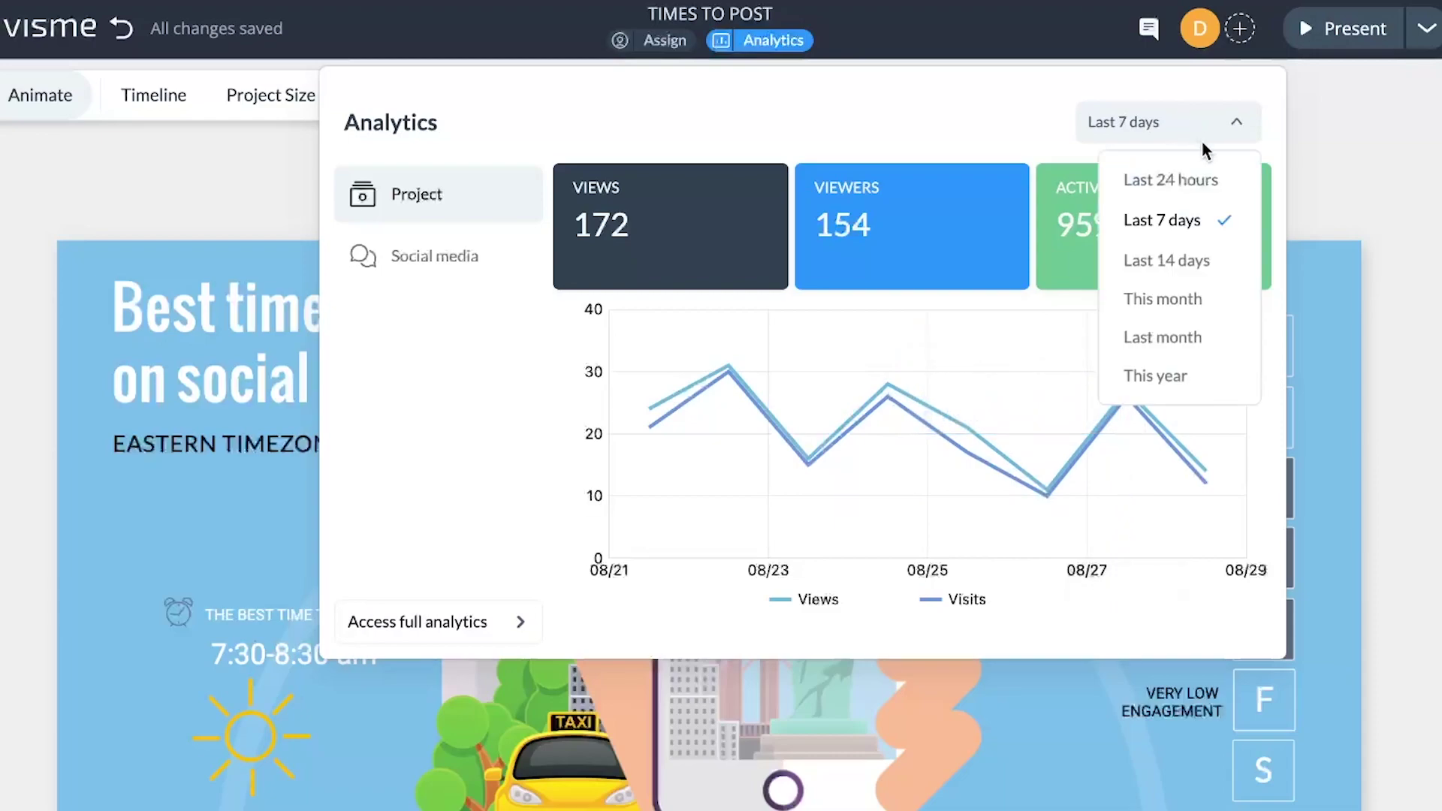
pyautogui.click(1202, 257)
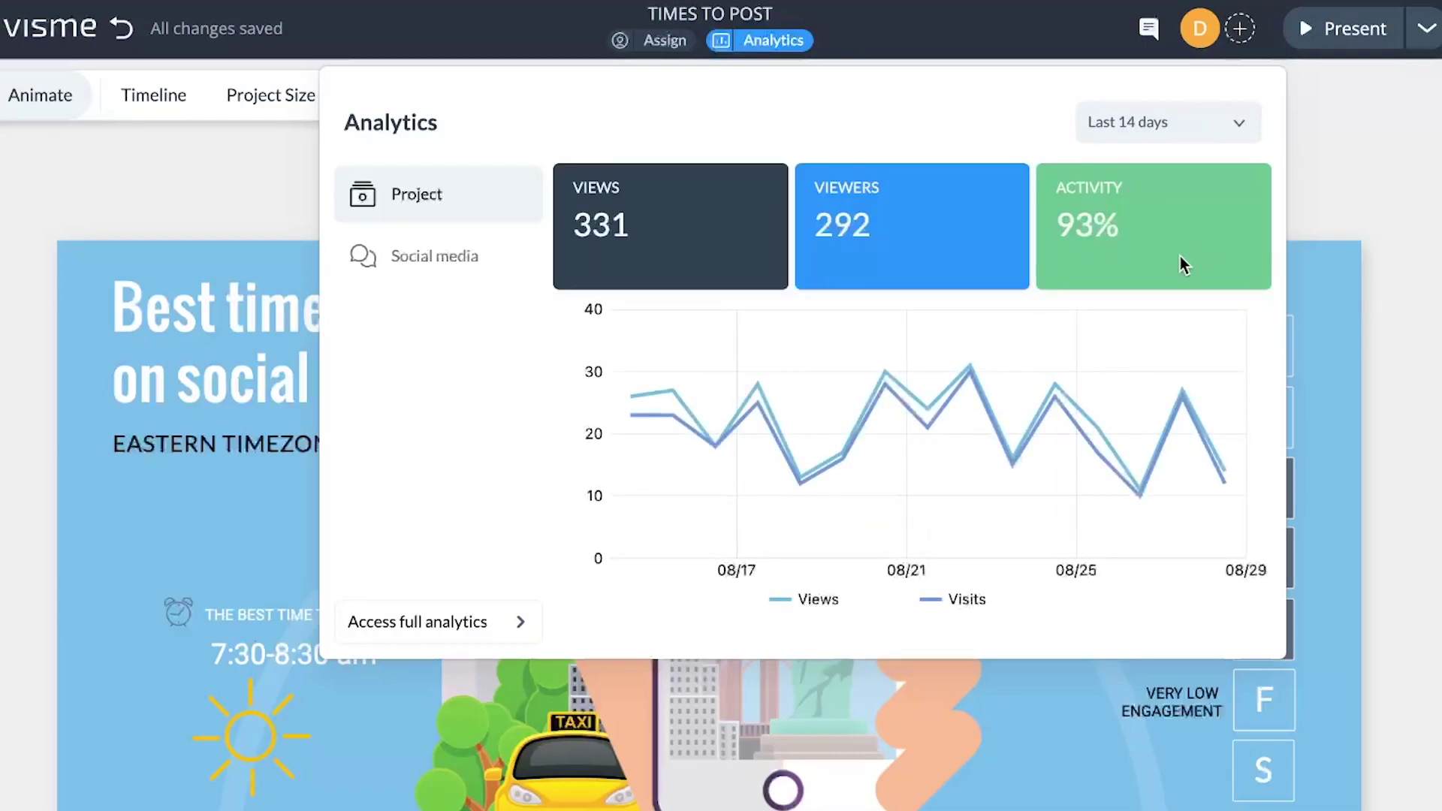
pyautogui.moveTo(886, 346)
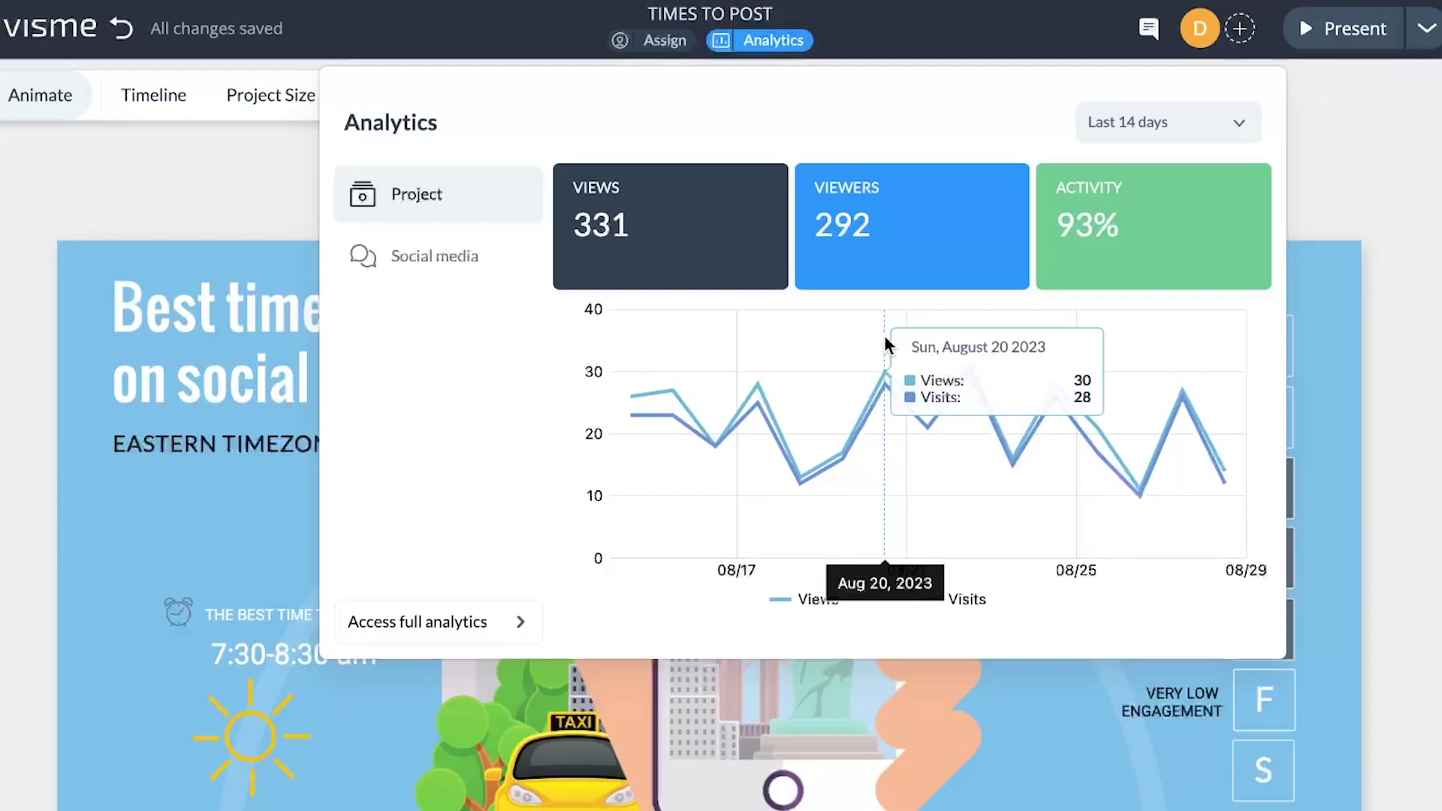